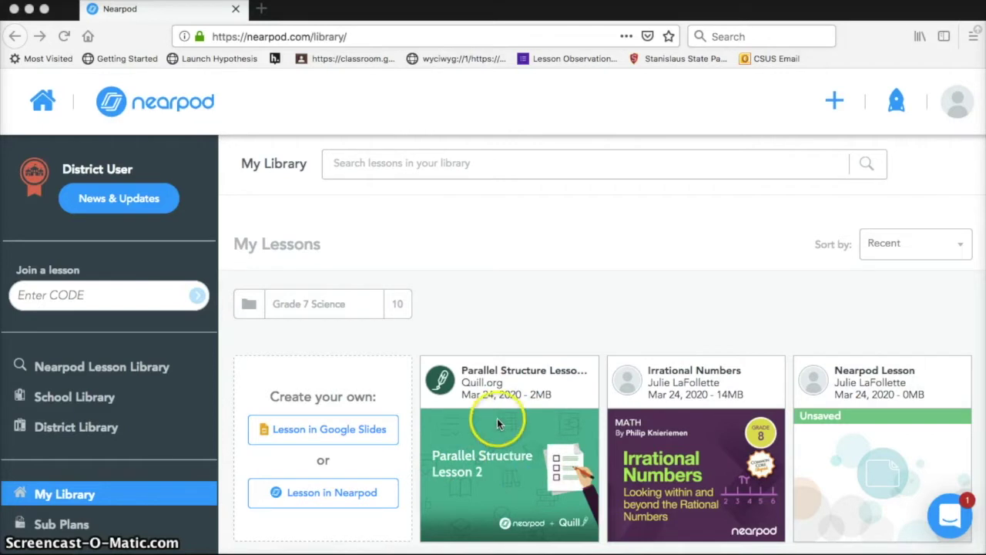
Reveal the options on the Parallel Structure Lesson 2 card in My Library.
{"action": "mouse_move", "coordinate": [505, 436]}
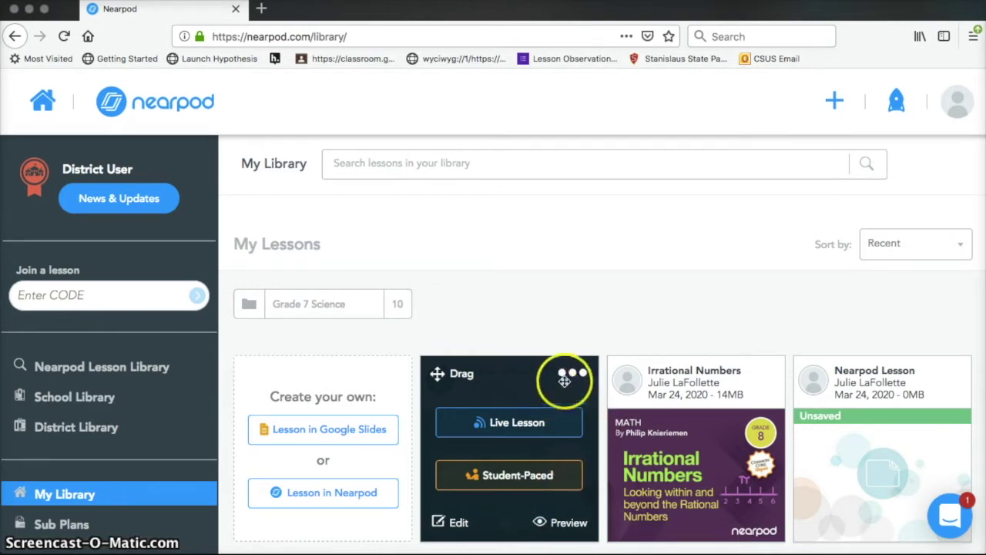
{"action": "left_click", "coordinate": [580, 374]}
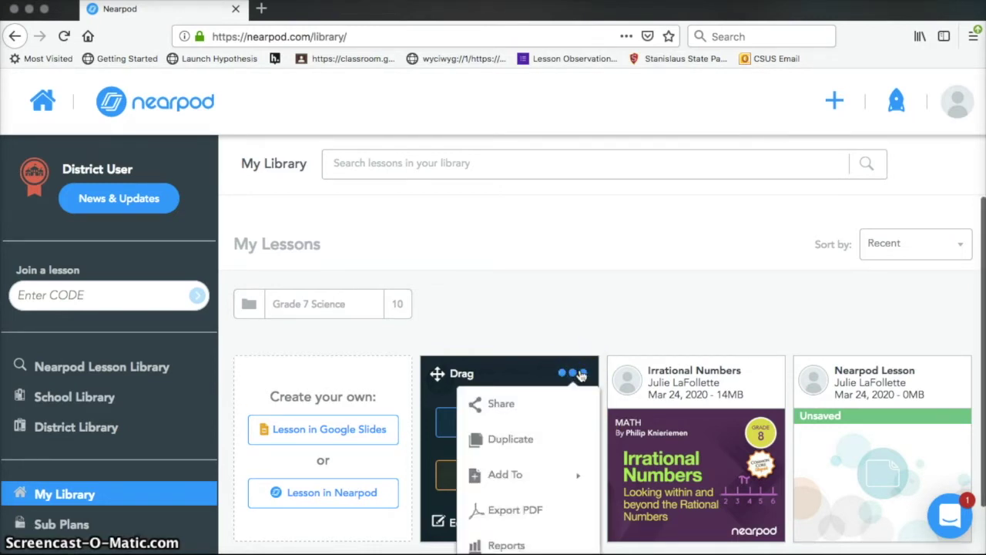
{"action": "scroll", "coordinate": [580, 377], "scroll_direction": "down", "scroll_amount": 1}
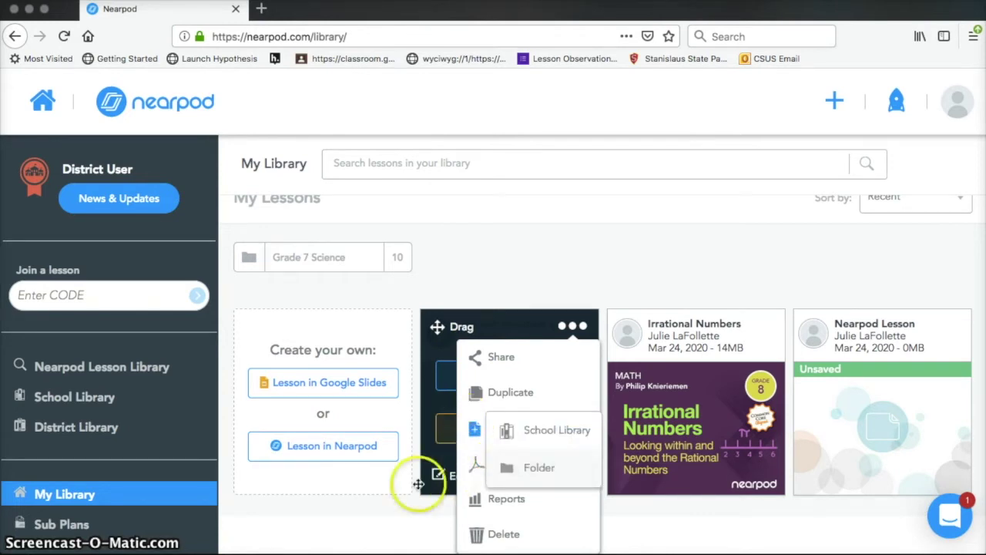
{"action": "scroll", "coordinate": [439, 470], "scroll_direction": "up", "scroll_amount": 1}
{"action": "left_click", "coordinate": [577, 365]}
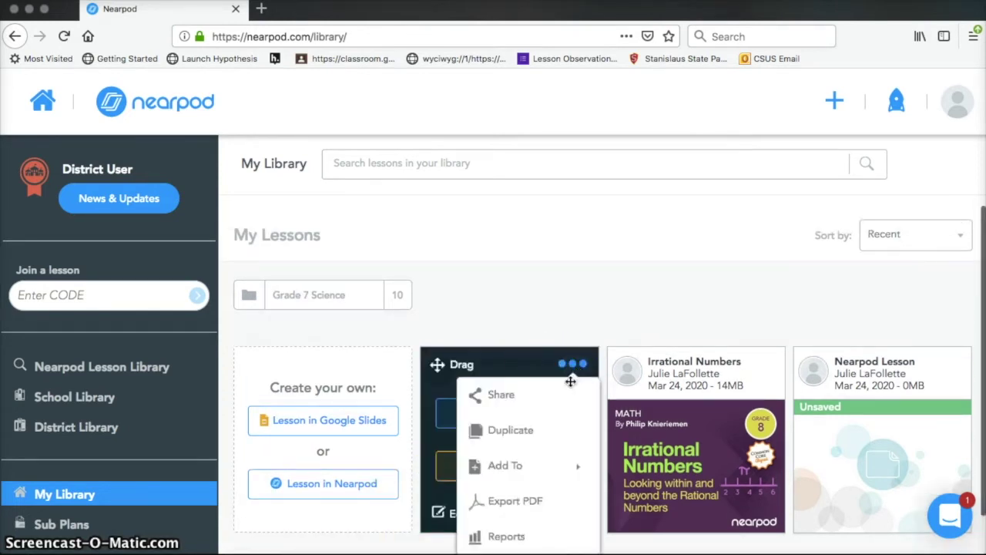
{"action": "scroll", "coordinate": [544, 502], "scroll_direction": "down", "scroll_amount": 1}
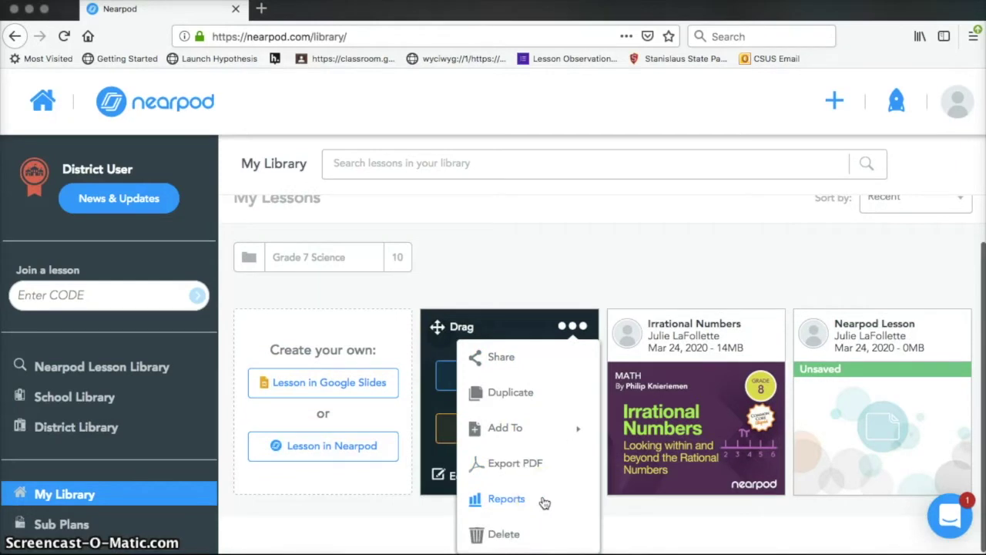
{"action": "left_click", "coordinate": [545, 459]}
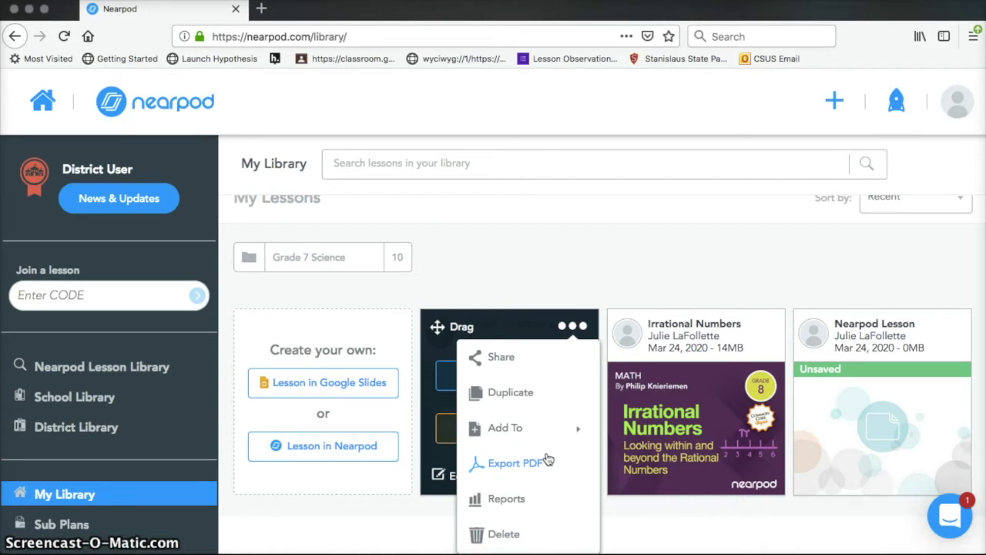
{"action": "left_click", "coordinate": [546, 462]}
{"action": "left_click", "coordinate": [537, 509]}
{"action": "scroll", "coordinate": [537, 262], "scroll_direction": "up", "scroll_amount": 1}
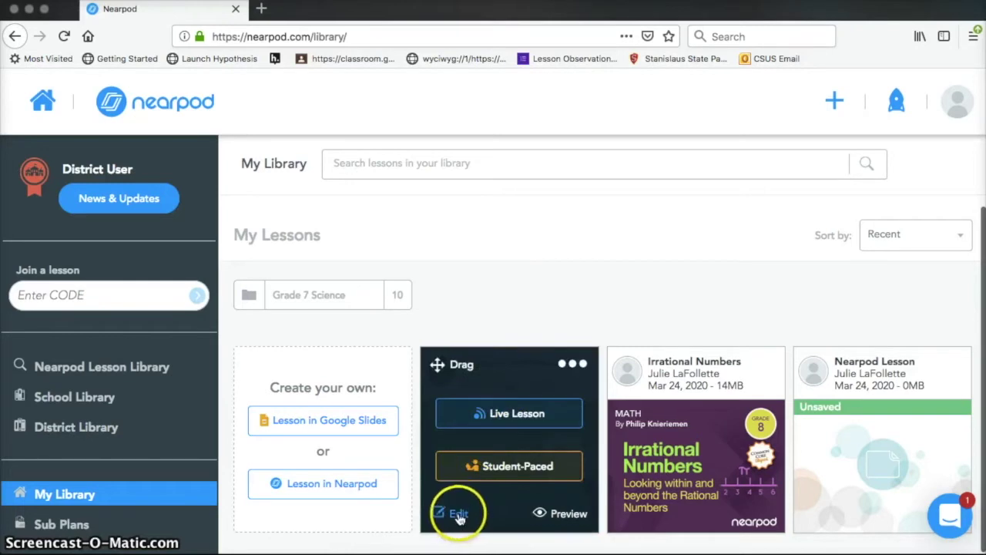
{"action": "left_click", "coordinate": [459, 515]}
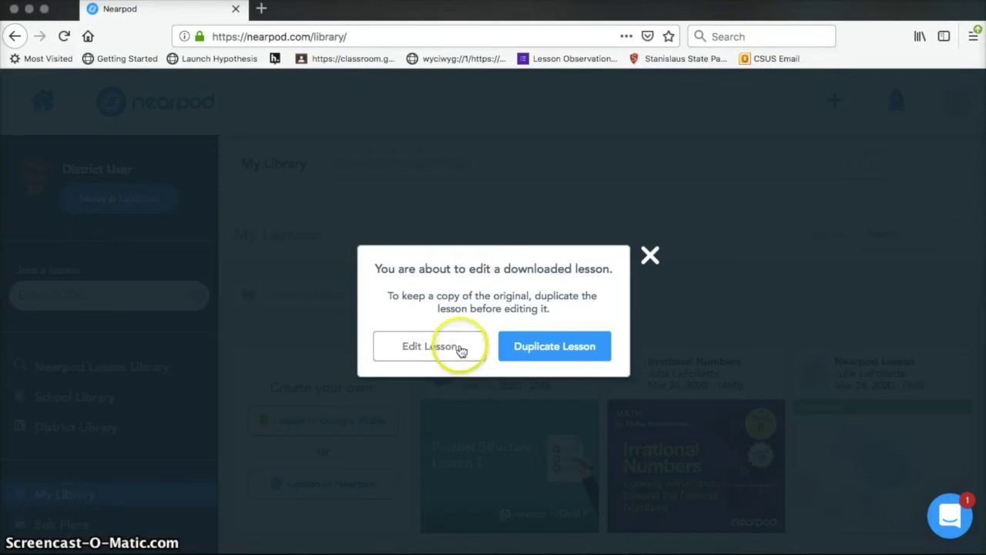
Choose Edit Lesson to edit the original Parallel Structure Lesson 2, not a duplicate.
{"action": "left_click", "coordinate": [430, 346]}
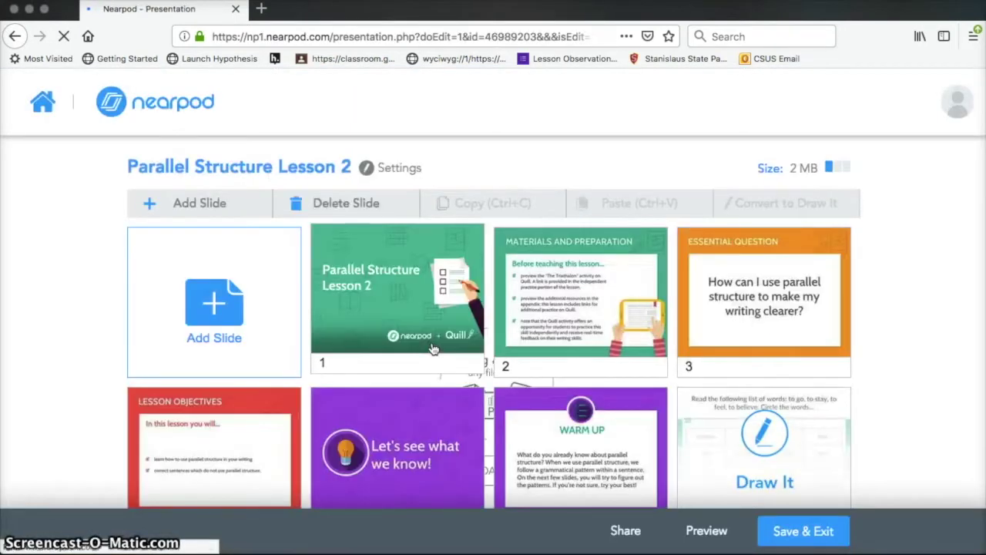
{"action": "scroll", "coordinate": [433, 349], "scroll_direction": "down", "scroll_amount": 1}
{"action": "scroll", "coordinate": [433, 349], "scroll_direction": "down", "scroll_amount": 5}
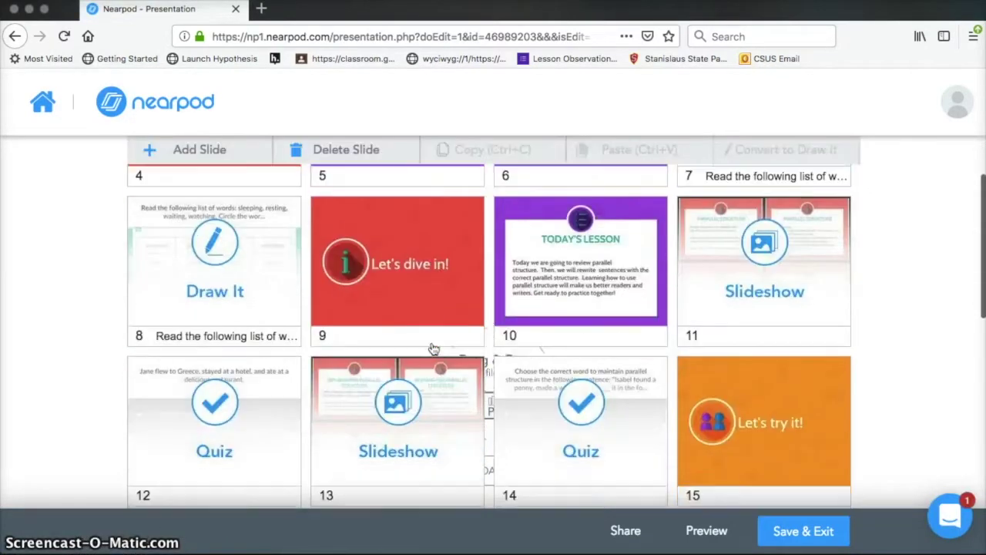
{"action": "scroll", "coordinate": [433, 349], "scroll_direction": "up", "scroll_amount": 4}
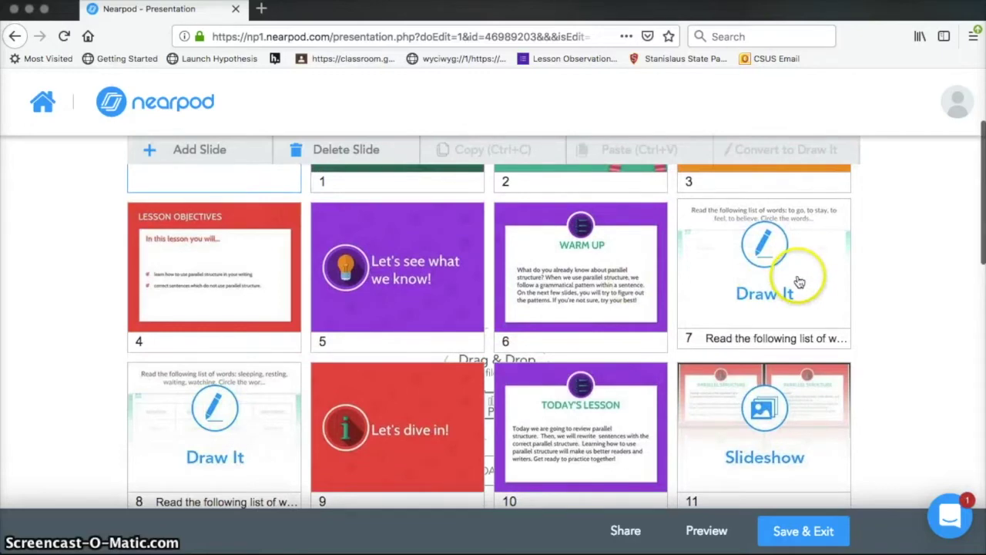
{"action": "scroll", "coordinate": [760, 285], "scroll_direction": "up", "scroll_amount": 1}
{"action": "scroll", "coordinate": [759, 285], "scroll_direction": "down", "scroll_amount": 1}
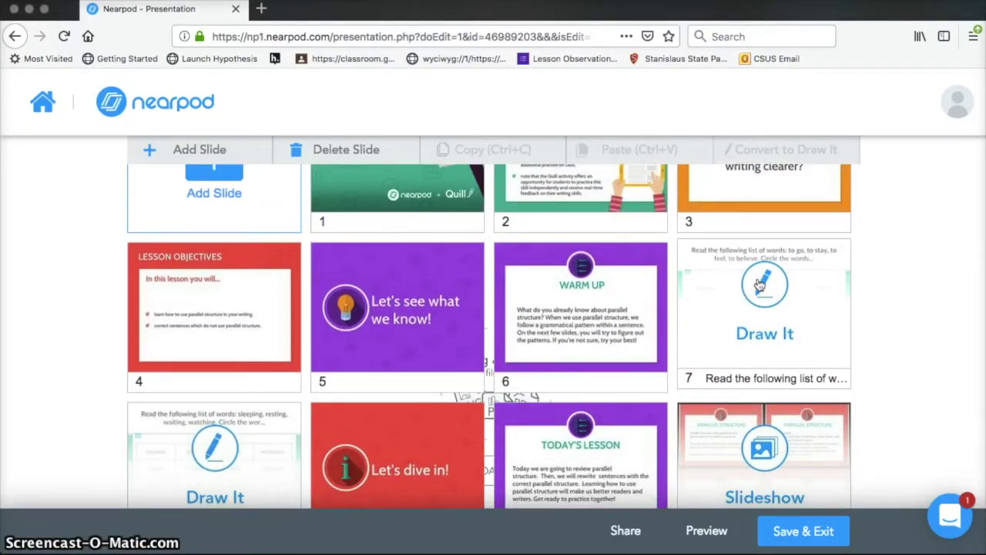
{"action": "scroll", "coordinate": [760, 285], "scroll_direction": "down", "scroll_amount": 1}
{"action": "scroll", "coordinate": [763, 299], "scroll_direction": "down", "scroll_amount": 3}
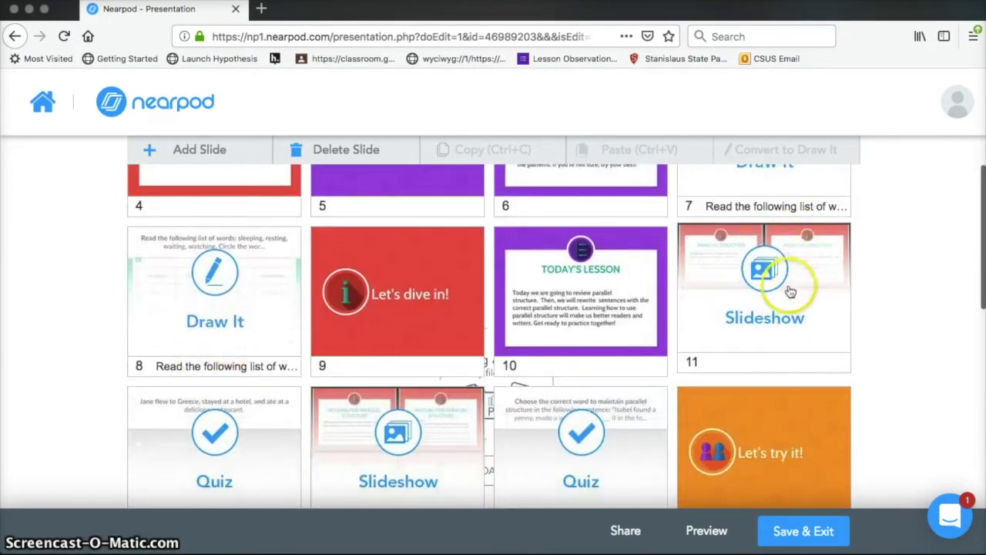
{"action": "scroll", "coordinate": [790, 291], "scroll_direction": "down", "scroll_amount": 4}
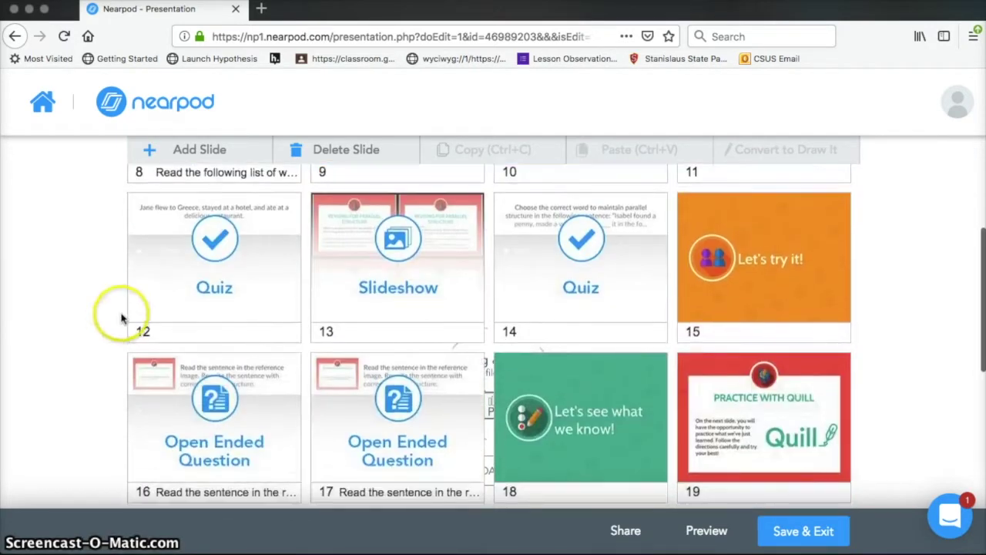
{"action": "scroll", "coordinate": [586, 297], "scroll_direction": "down", "scroll_amount": 3}
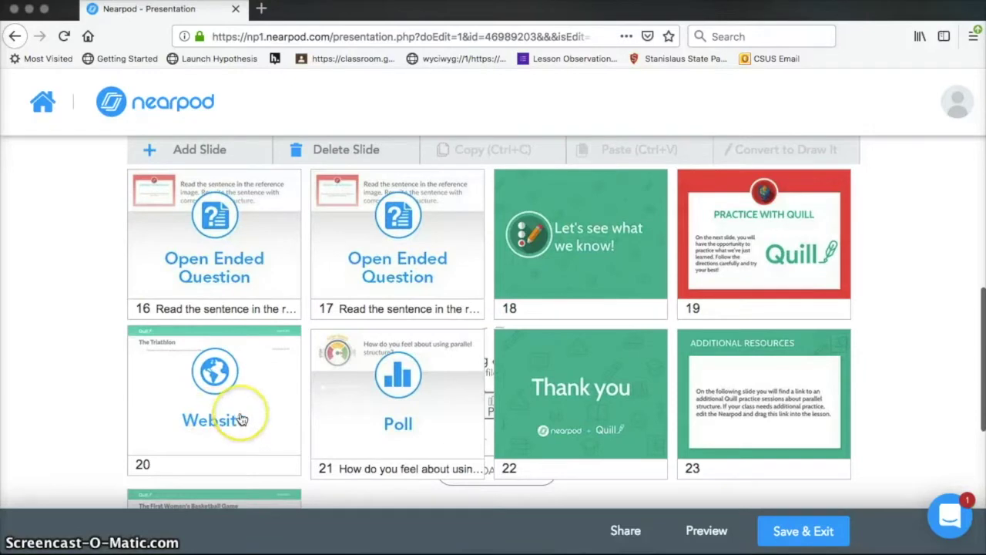
{"action": "scroll", "coordinate": [243, 416], "scroll_direction": "down", "scroll_amount": 2}
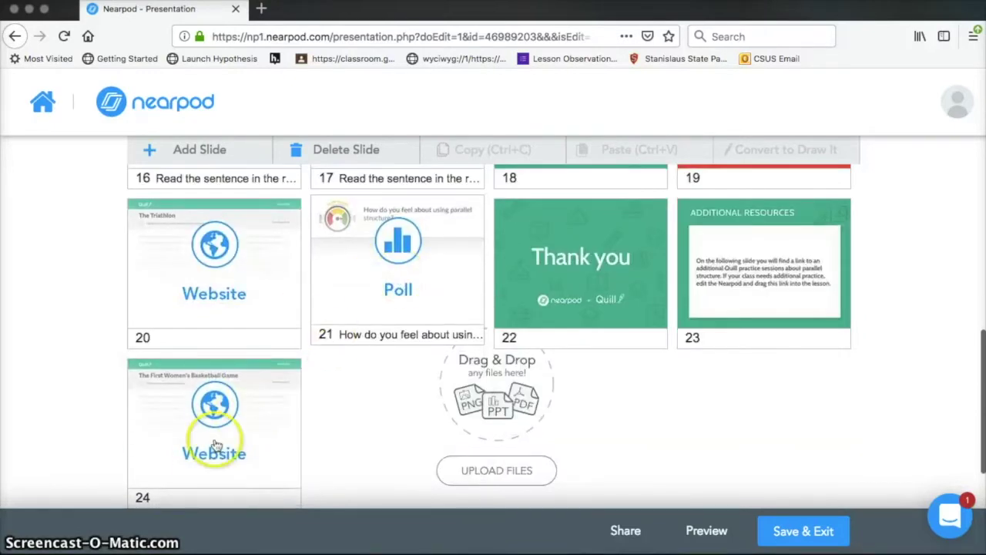
{"action": "scroll", "coordinate": [192, 462], "scroll_direction": "down", "scroll_amount": 1}
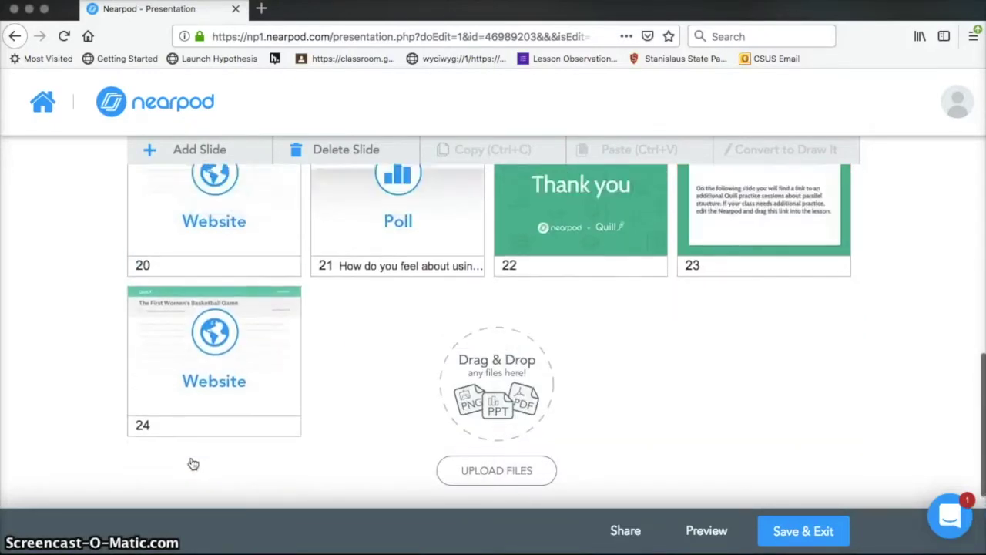
{"action": "scroll", "coordinate": [192, 464], "scroll_direction": "up", "scroll_amount": 5}
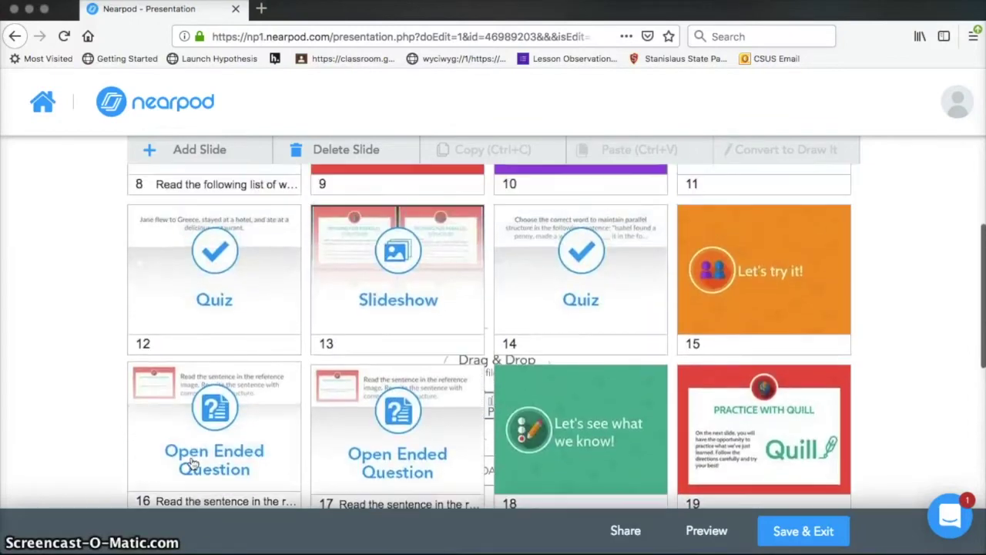
{"action": "scroll", "coordinate": [192, 462], "scroll_direction": "up", "scroll_amount": 3}
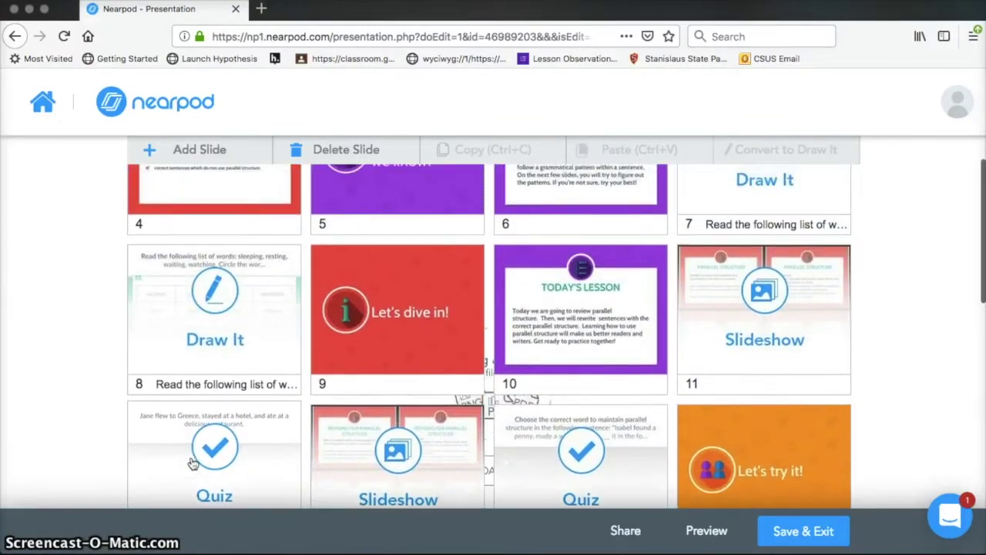
{"action": "scroll", "coordinate": [193, 463], "scroll_direction": "up", "scroll_amount": 2}
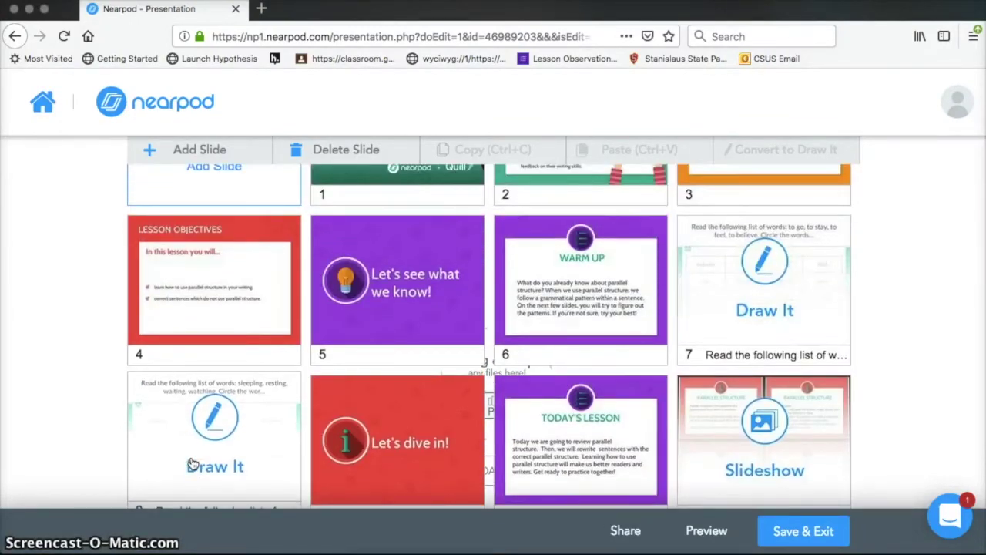
{"action": "scroll", "coordinate": [192, 462], "scroll_direction": "up", "scroll_amount": 2}
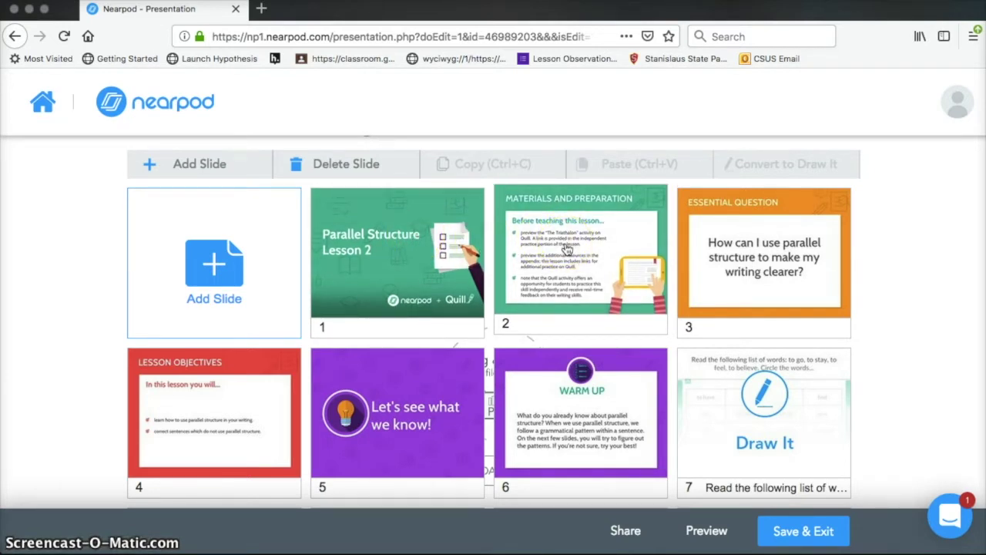
{"action": "left_click", "coordinate": [568, 248]}
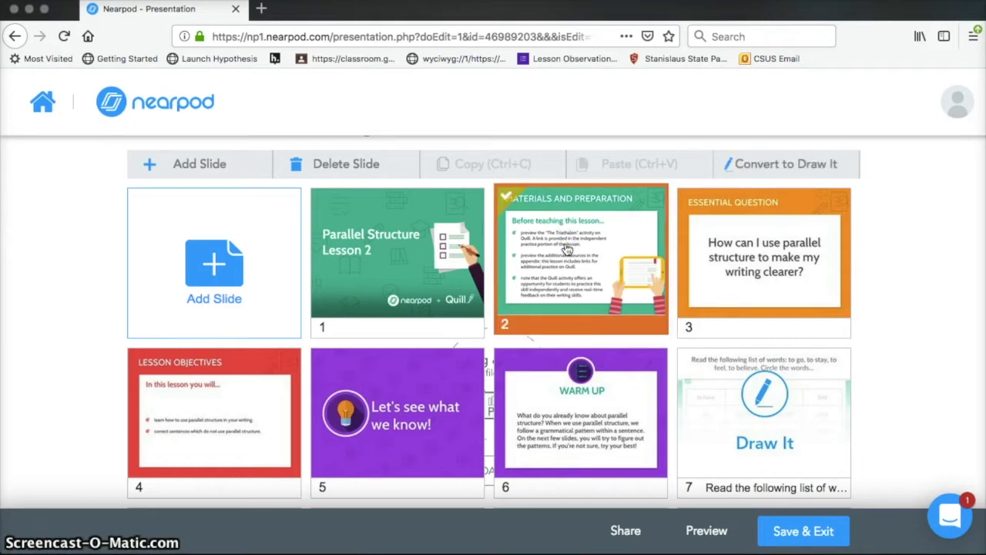
Open the Materials and Preparation slide in the editor, apply the new theme, and save.
{"action": "double_click", "coordinate": [585, 258]}
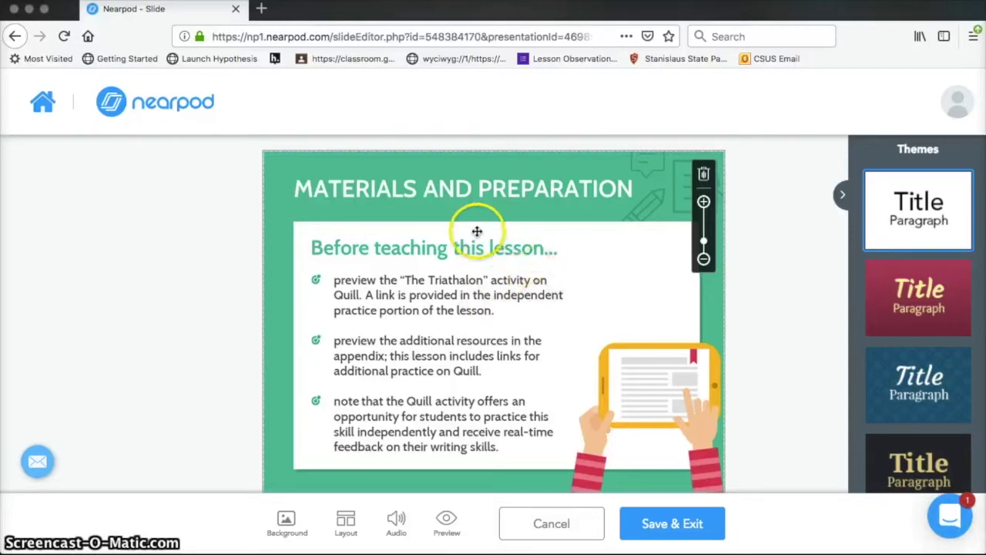
{"action": "left_click", "coordinate": [483, 309]}
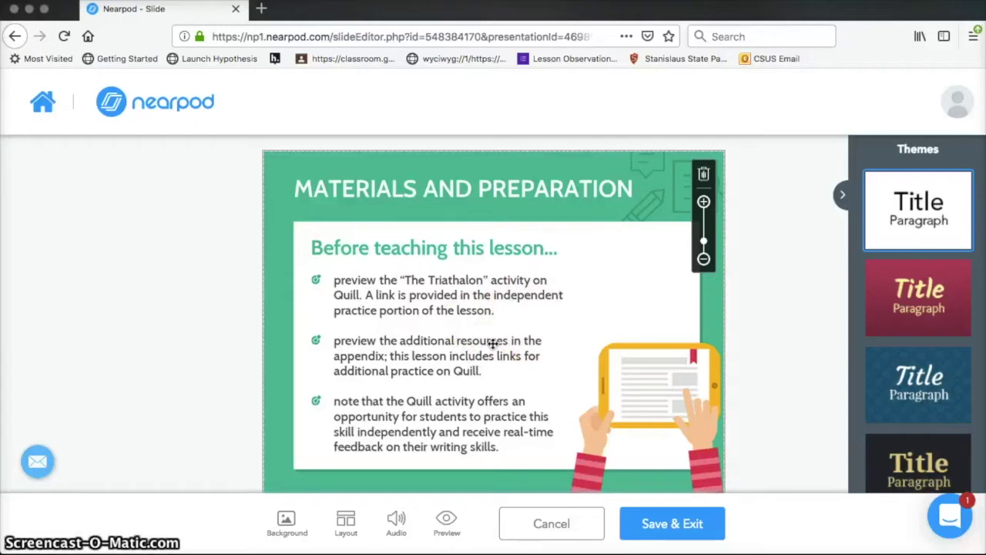
{"action": "scroll", "coordinate": [588, 409], "scroll_direction": "down", "scroll_amount": 1}
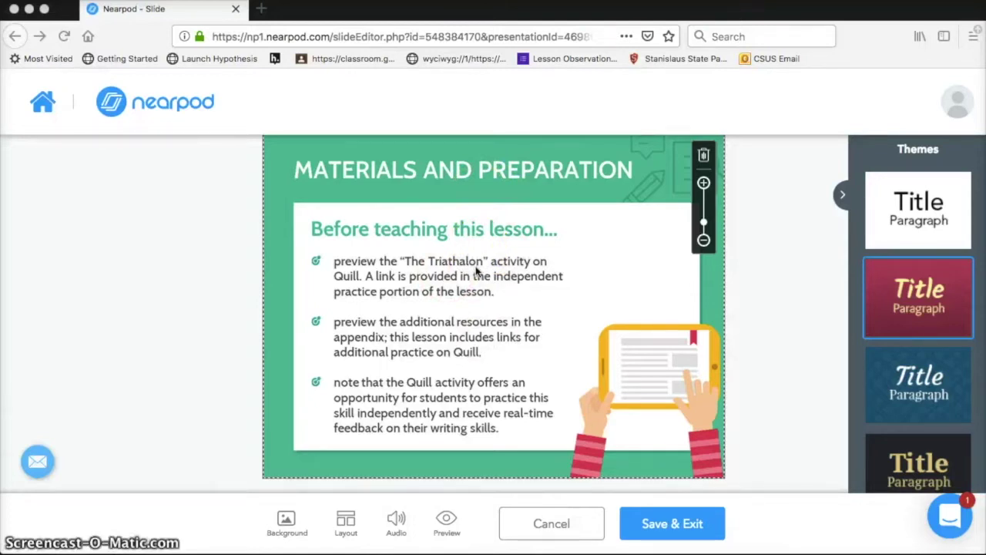
{"action": "left_click", "coordinate": [677, 531]}
Accept the lesson-wide theme change, then select the Materials and Preparation slide.
{"action": "left_click", "coordinate": [689, 516]}
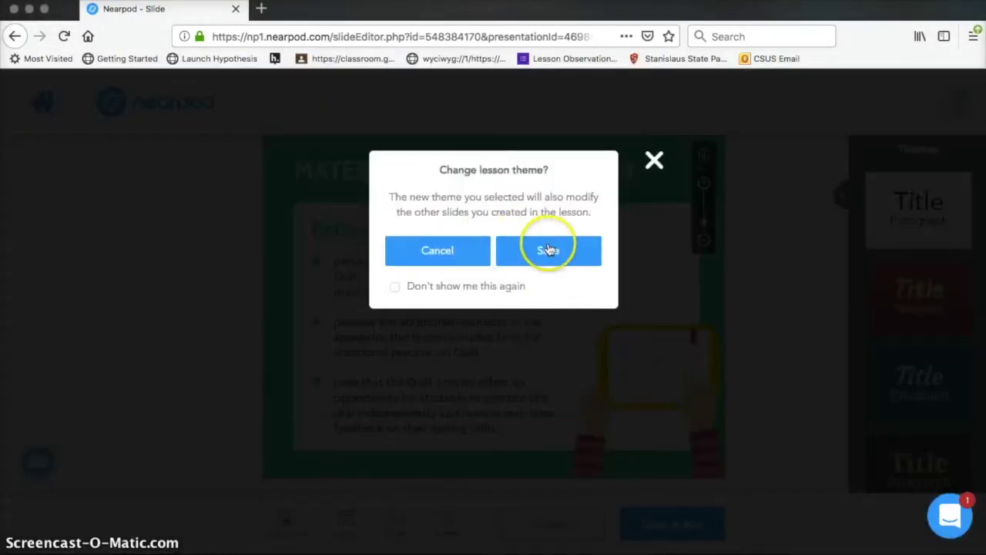
{"action": "left_click", "coordinate": [549, 249]}
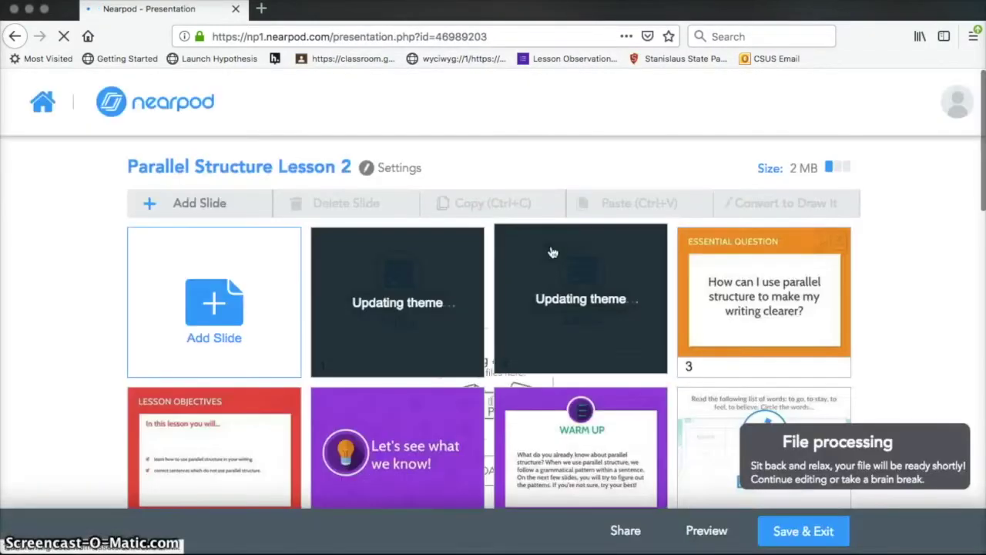
{"action": "left_click", "coordinate": [553, 253]}
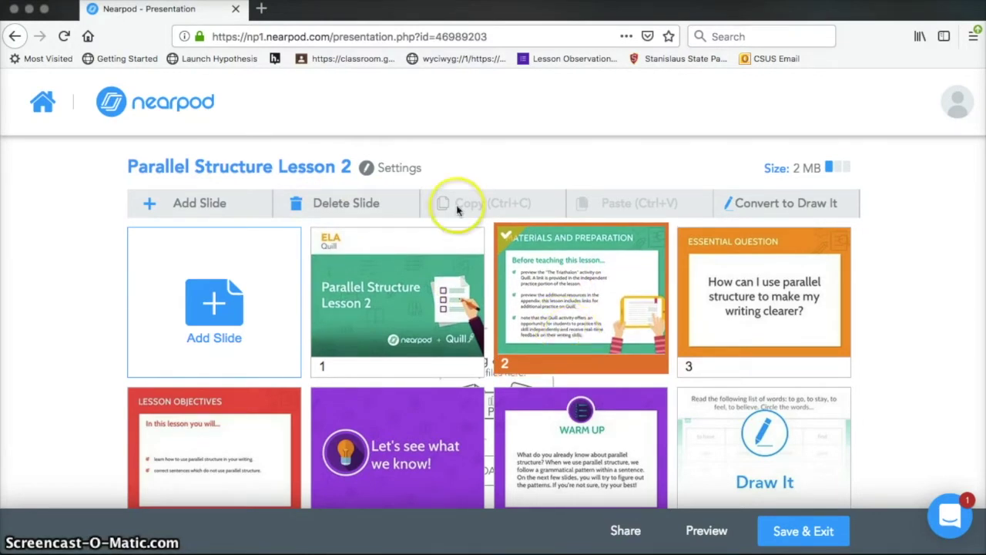
Delete the Materials and Preparation slide and review the remaining slide grid.
{"action": "left_click", "coordinate": [366, 202]}
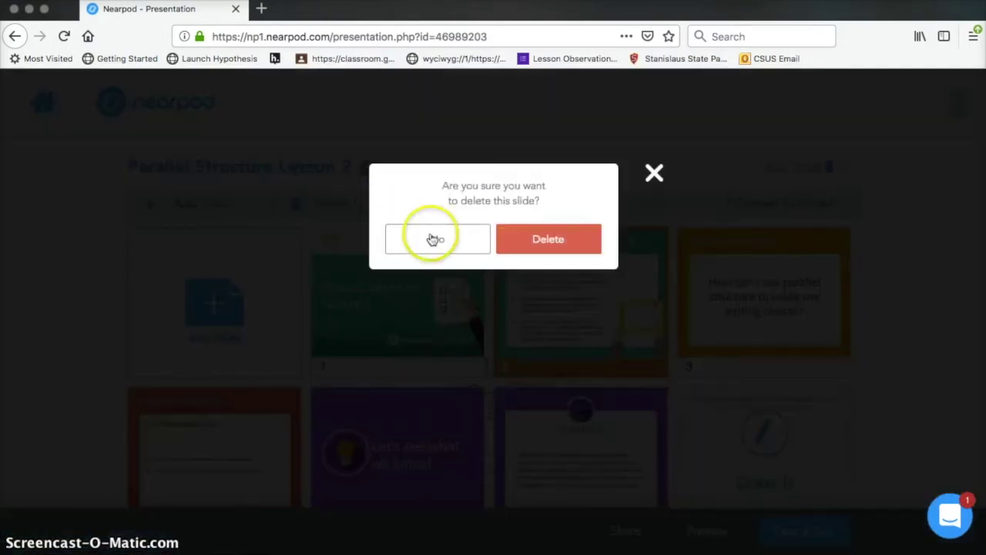
{"action": "left_click", "coordinate": [548, 240]}
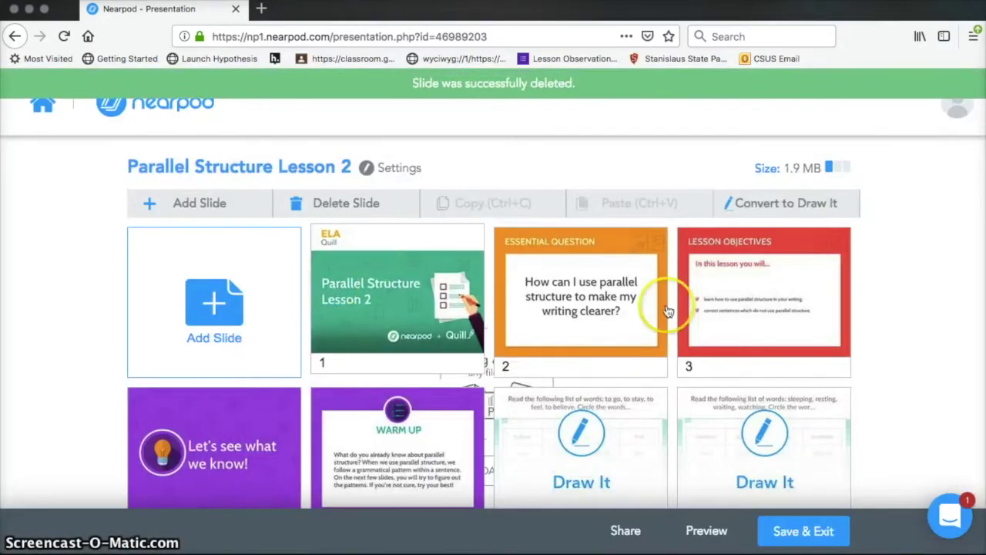
{"action": "scroll", "coordinate": [670, 310], "scroll_direction": "down", "scroll_amount": 5}
{"action": "scroll", "coordinate": [673, 310], "scroll_direction": "down", "scroll_amount": 2}
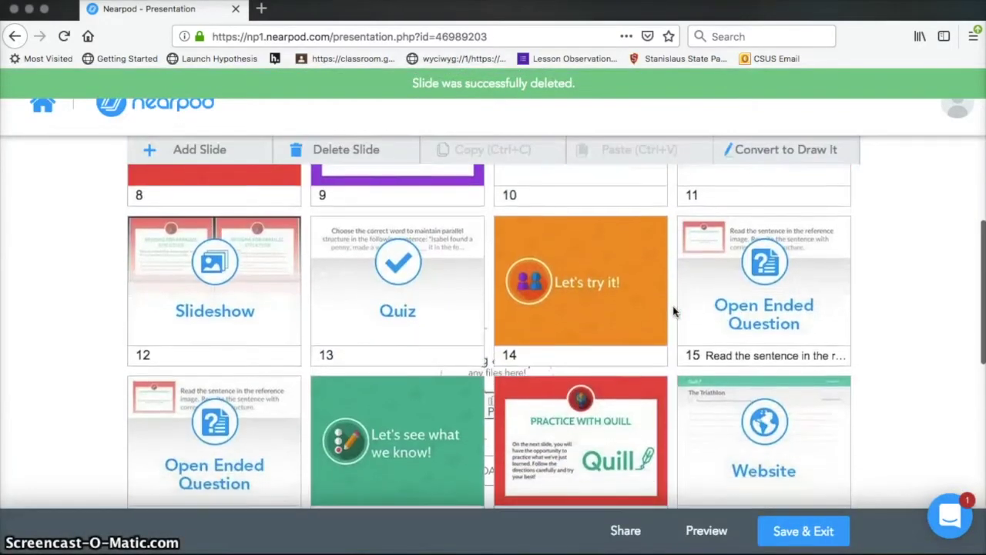
{"action": "scroll", "coordinate": [673, 310], "scroll_direction": "down", "scroll_amount": 3}
{"action": "scroll", "coordinate": [673, 310], "scroll_direction": "down", "scroll_amount": 3}
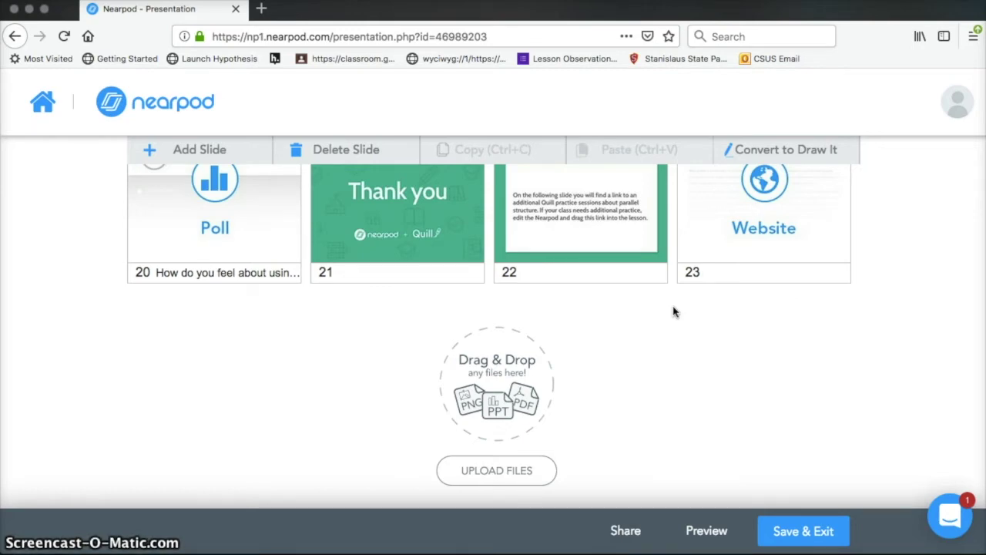
{"action": "scroll", "coordinate": [673, 310], "scroll_direction": "up", "scroll_amount": 15}
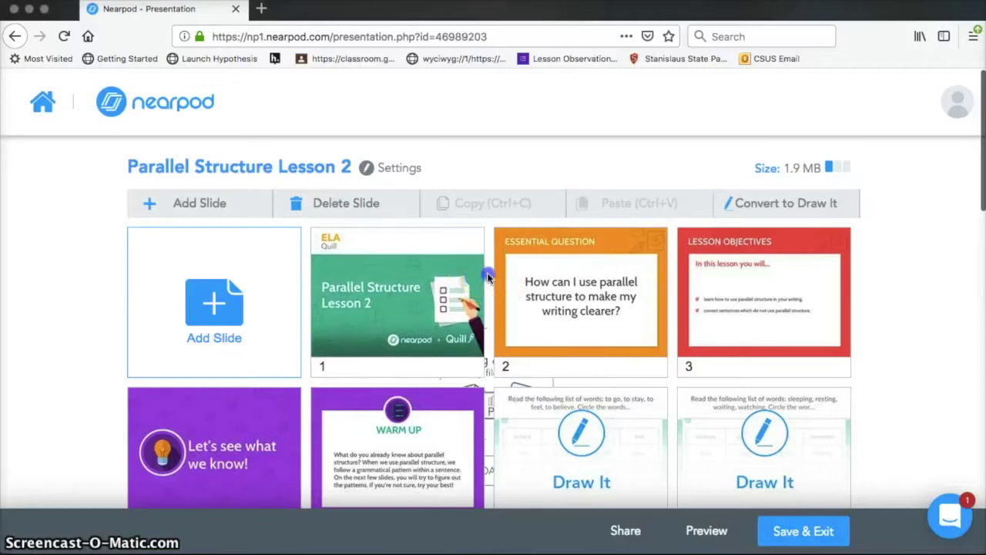
{"action": "right_click", "coordinate": [487, 278]}
Insert a new Video content slide between slides 1 and 2.
{"action": "mouse_move", "coordinate": [531, 255]}
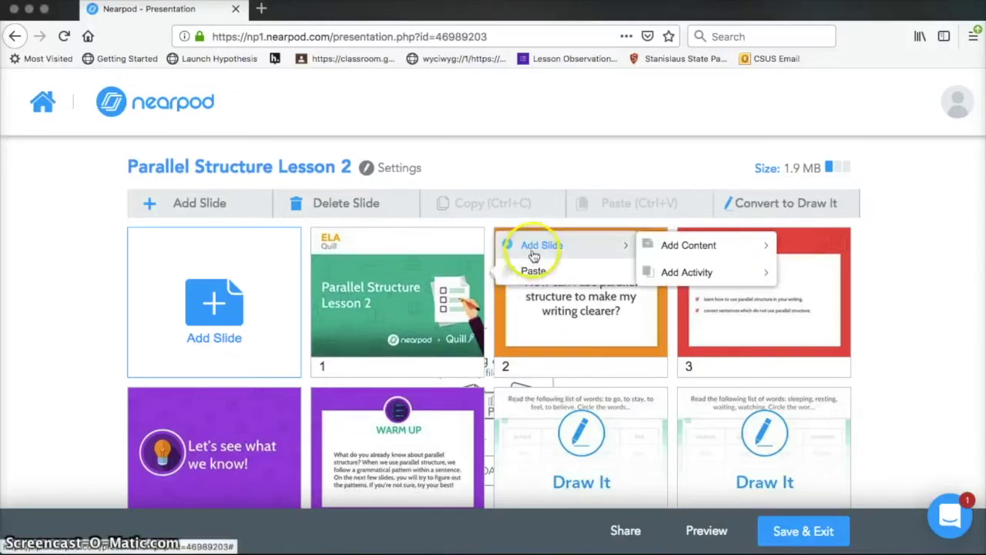
{"action": "mouse_move", "coordinate": [728, 245]}
{"action": "left_click", "coordinate": [794, 243]}
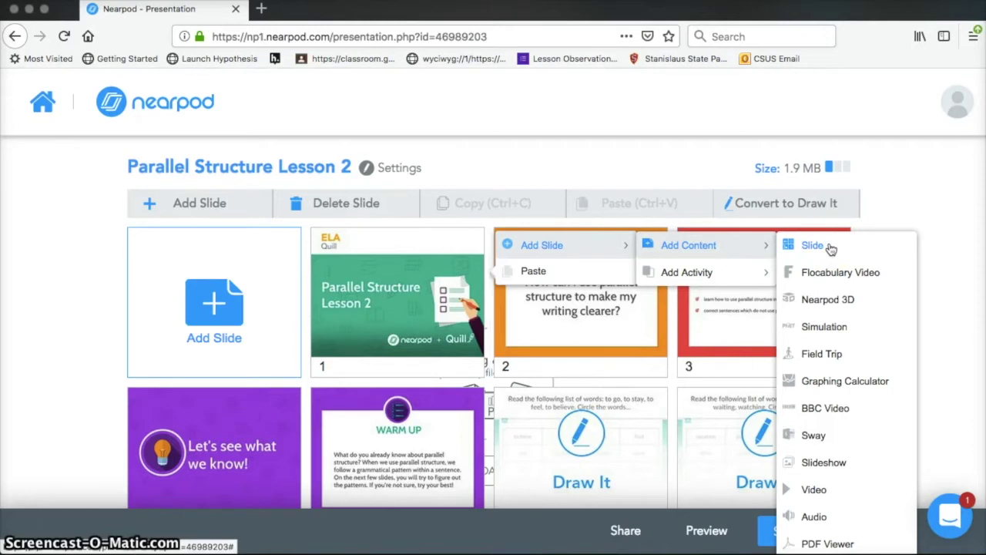
{"action": "left_click", "coordinate": [838, 488]}
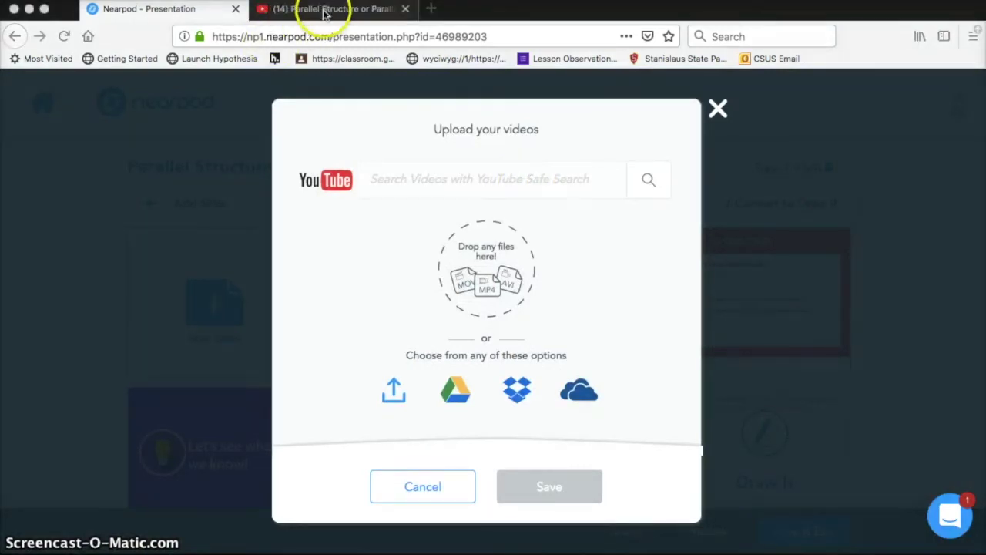
Copy the YouTube video's URL and paste it into Nearpod's YouTube search box.
{"action": "left_click", "coordinate": [325, 11]}
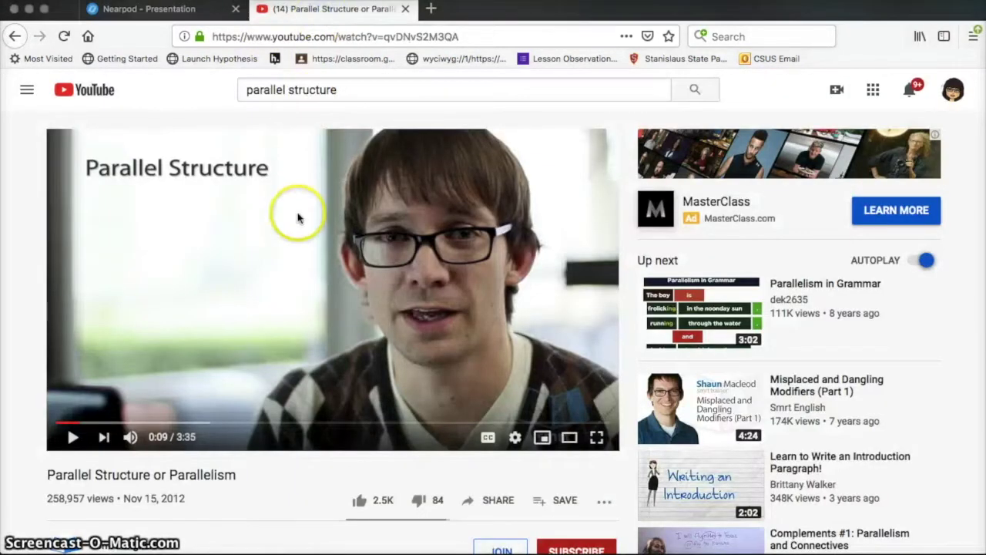
{"action": "left_click", "coordinate": [301, 35]}
{"action": "key", "text": "ctrl+c"}
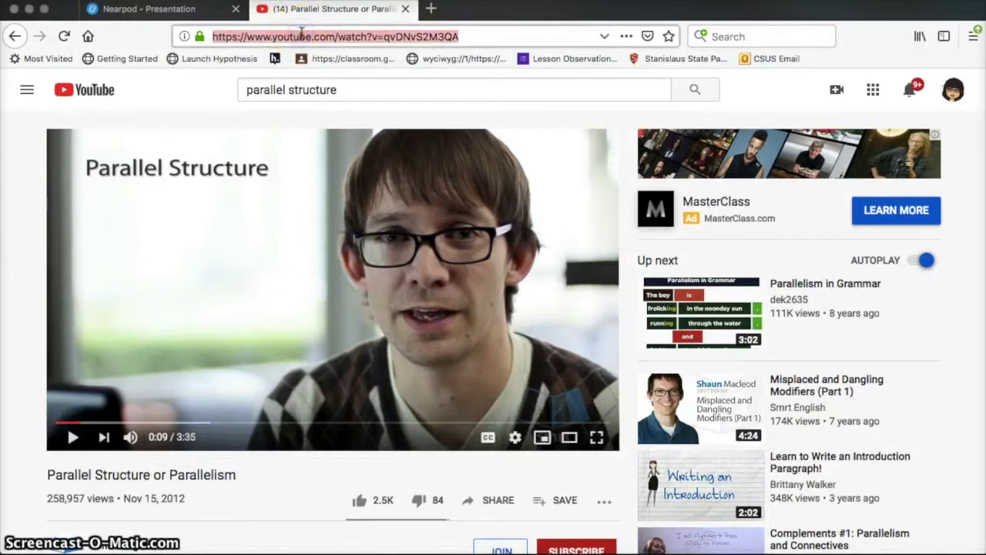
{"action": "left_click", "coordinate": [148, 10]}
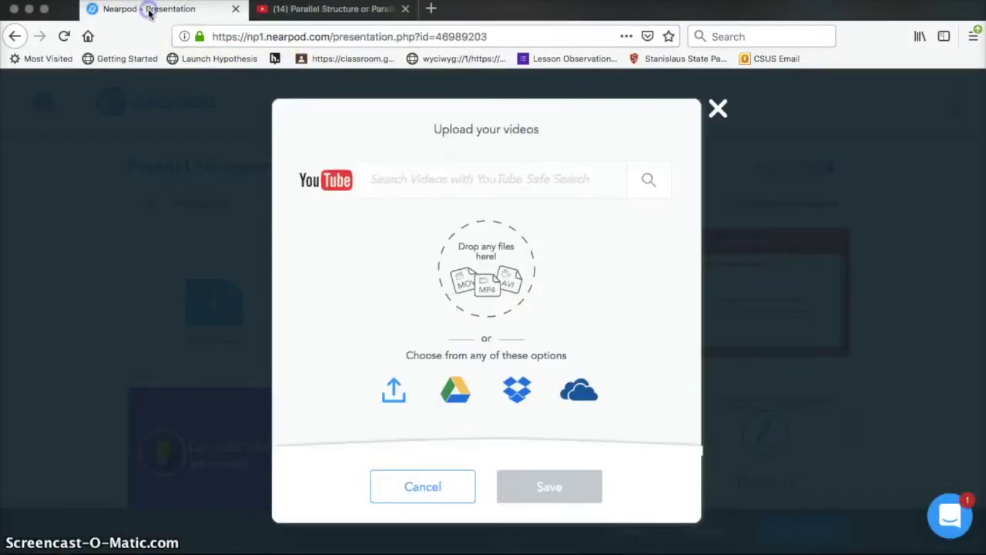
{"action": "left_click", "coordinate": [429, 180]}
{"action": "key", "text": "ctrl+v"}
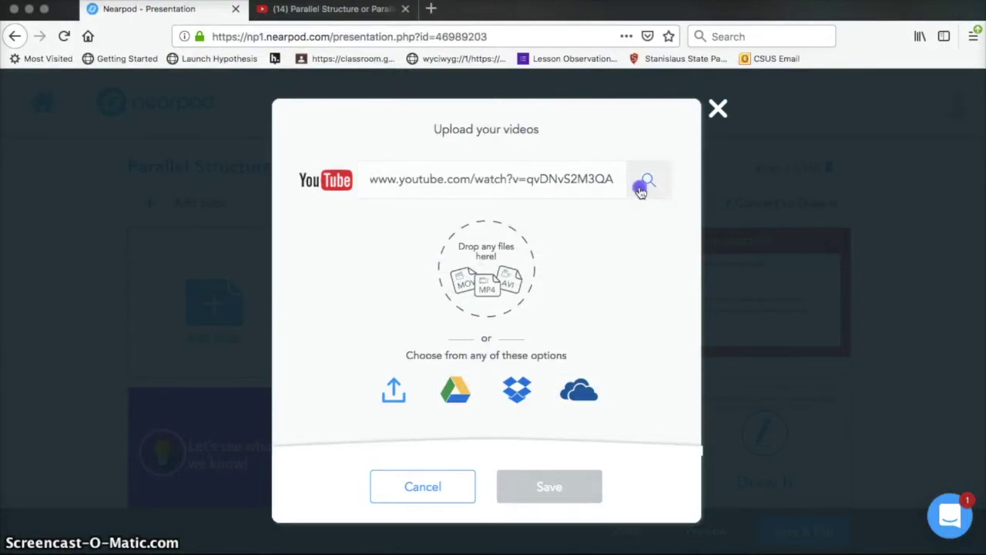
Select the Parallel Structure or Parallelism result, save it as slide 2, and save the lesson.
{"action": "left_click", "coordinate": [639, 189]}
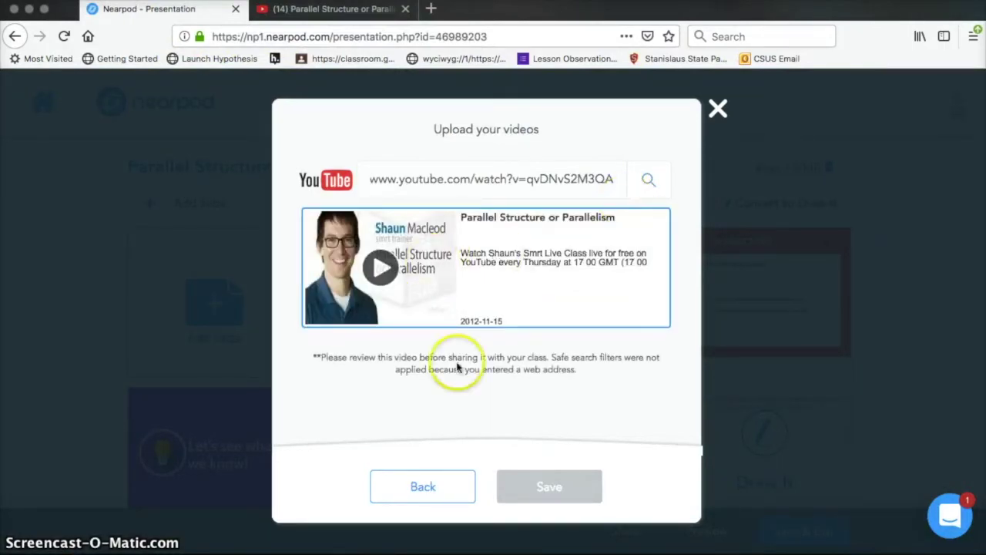
{"action": "left_click", "coordinate": [509, 258]}
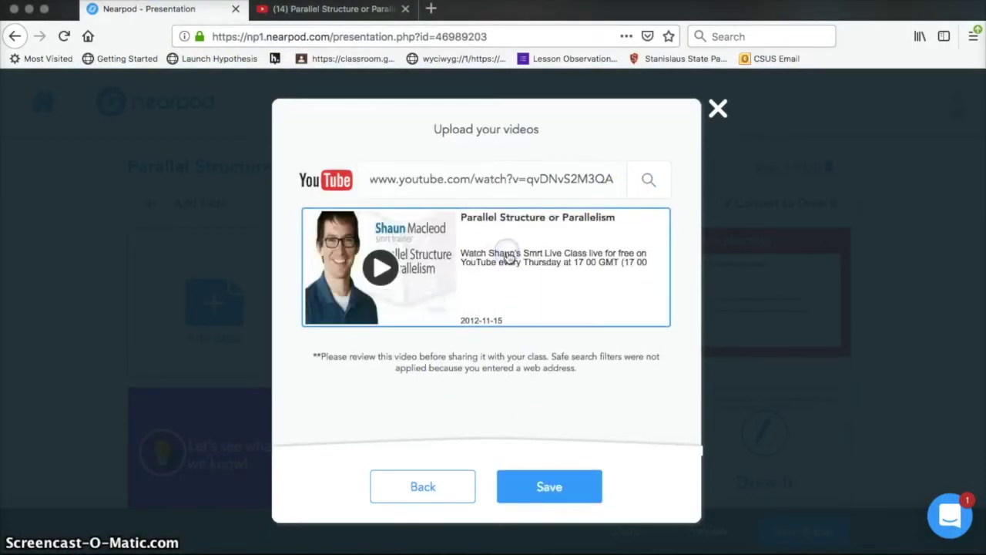
{"action": "left_click", "coordinate": [550, 497]}
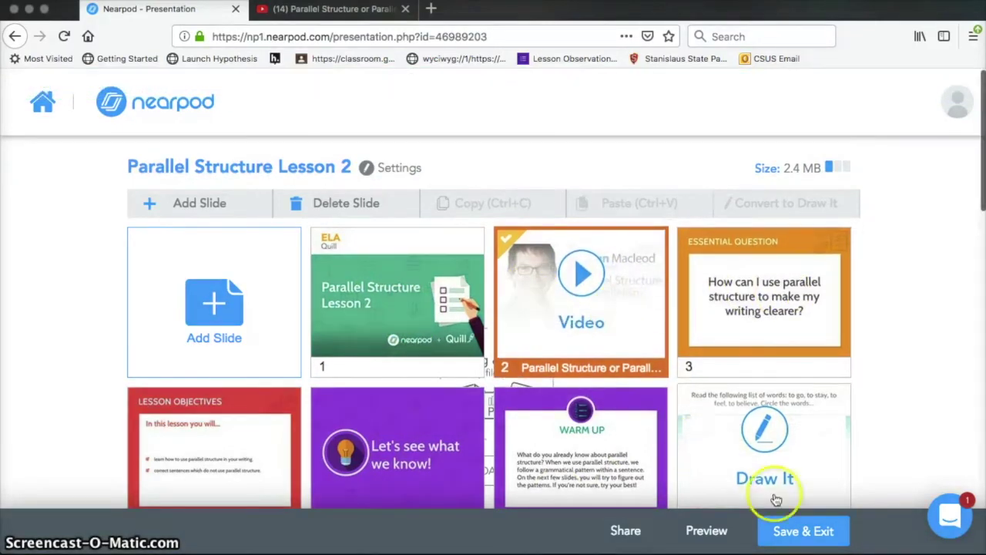
{"action": "left_click", "coordinate": [801, 539]}
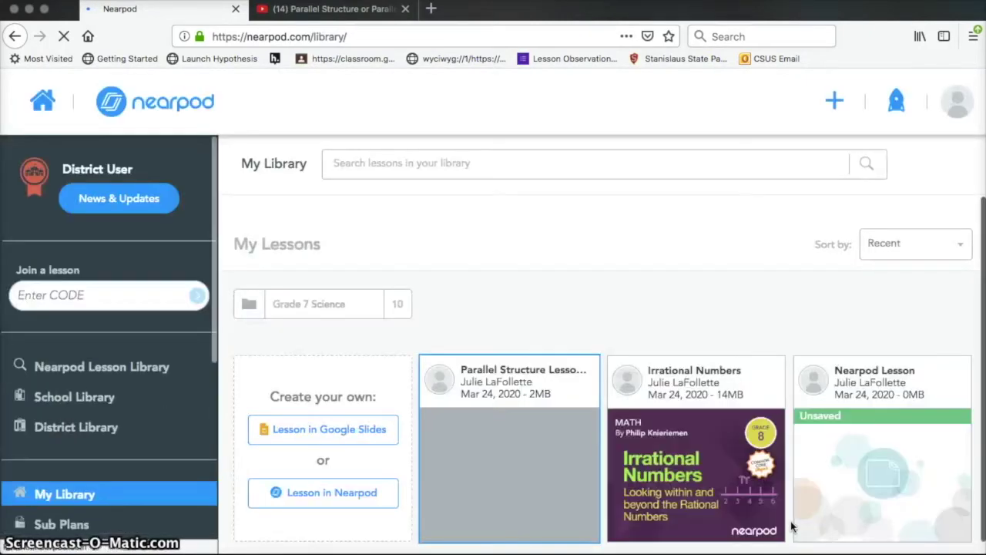
Scroll My Library to the Parallel Structure Lesson 2 card and open its options.
{"action": "scroll", "coordinate": [682, 339], "scroll_direction": "down", "scroll_amount": 1}
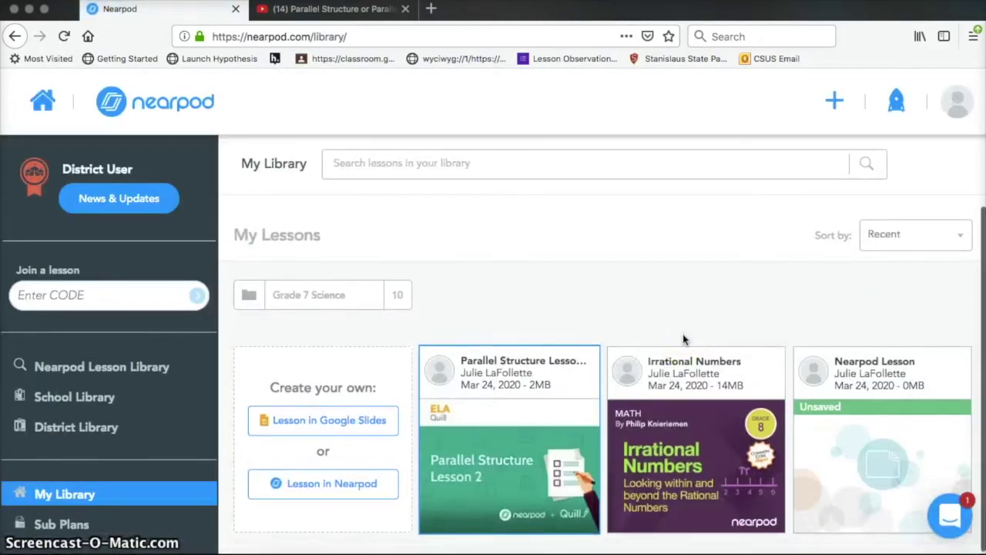
{"action": "mouse_move", "coordinate": [487, 437]}
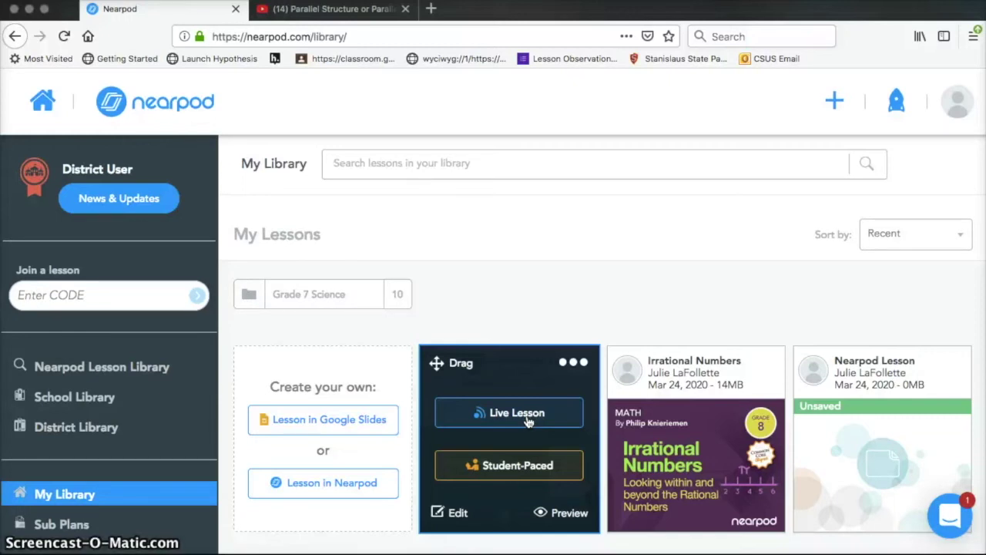
{"action": "left_click", "coordinate": [529, 420]}
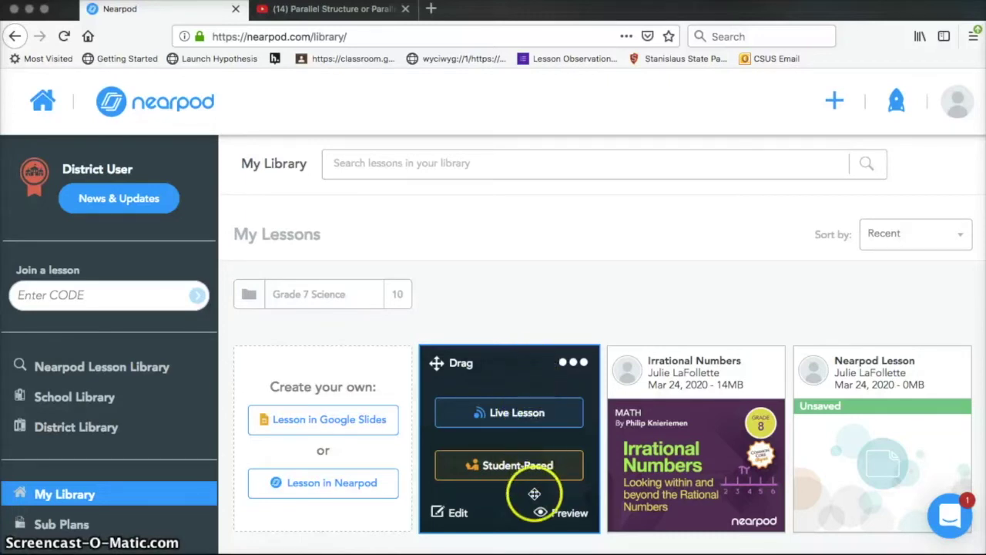
Assign Parallel Structure Lesson 2 as student-paced and copy its 29-day join code.
{"action": "left_click", "coordinate": [497, 466]}
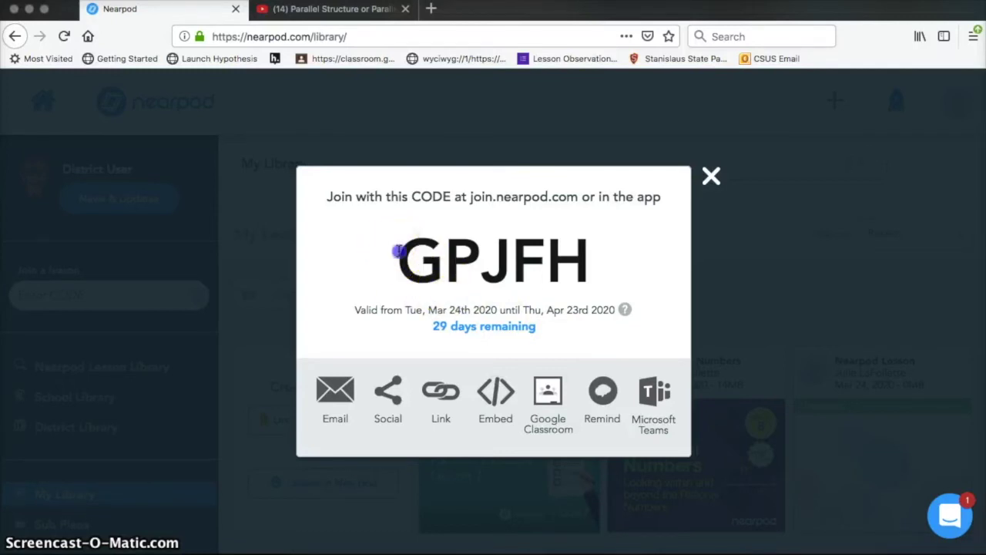
{"action": "left_click_drag", "start_coordinate": [399, 251], "coordinate": [606, 268]}
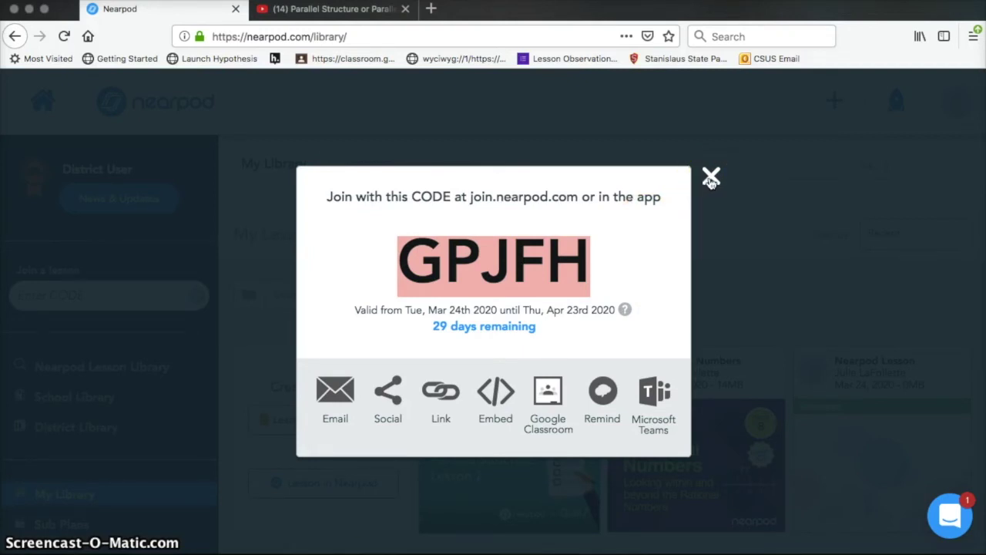
{"action": "left_click", "coordinate": [710, 179]}
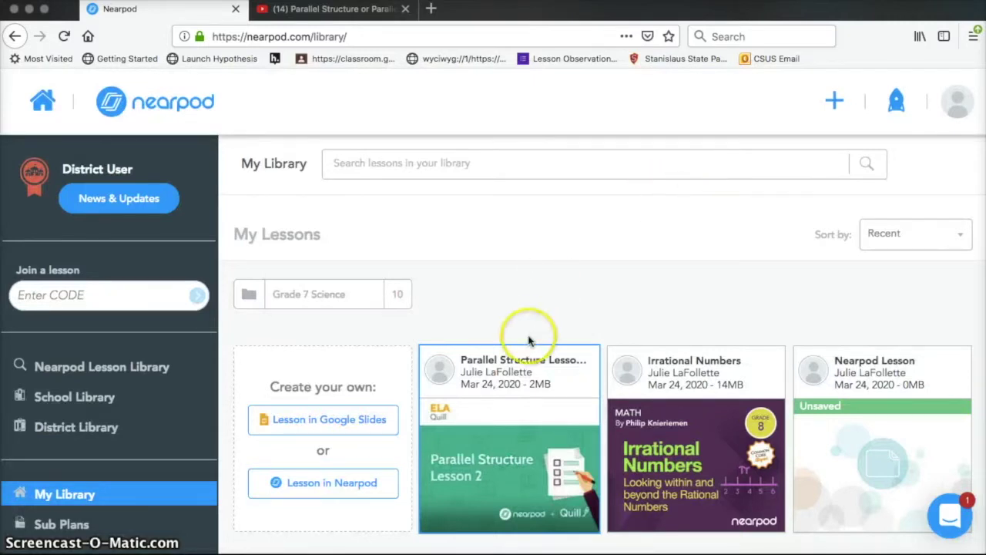
Log out of the teacher account, then enter the lesson's join code on nearpod.com to join.
{"action": "mouse_move", "coordinate": [518, 414]}
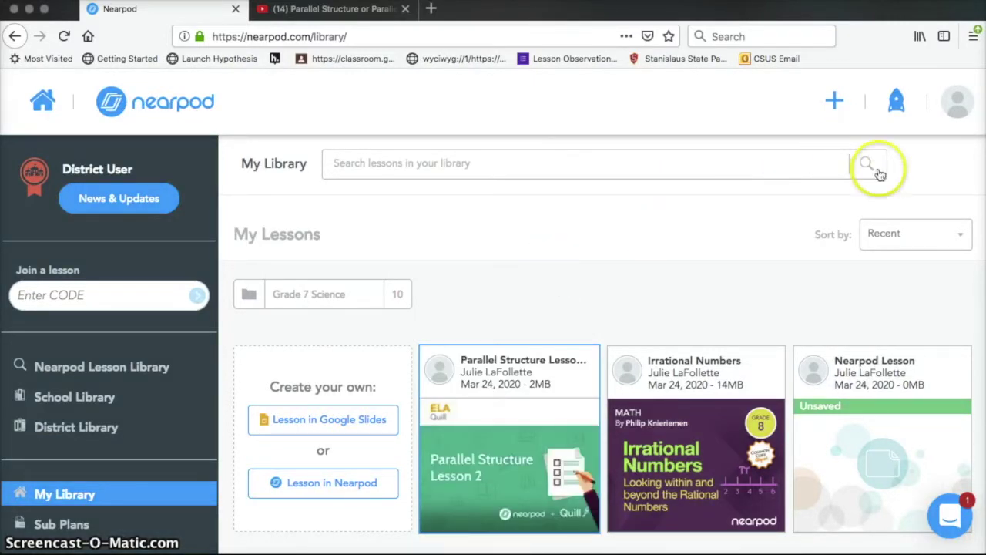
{"action": "left_click", "coordinate": [957, 103]}
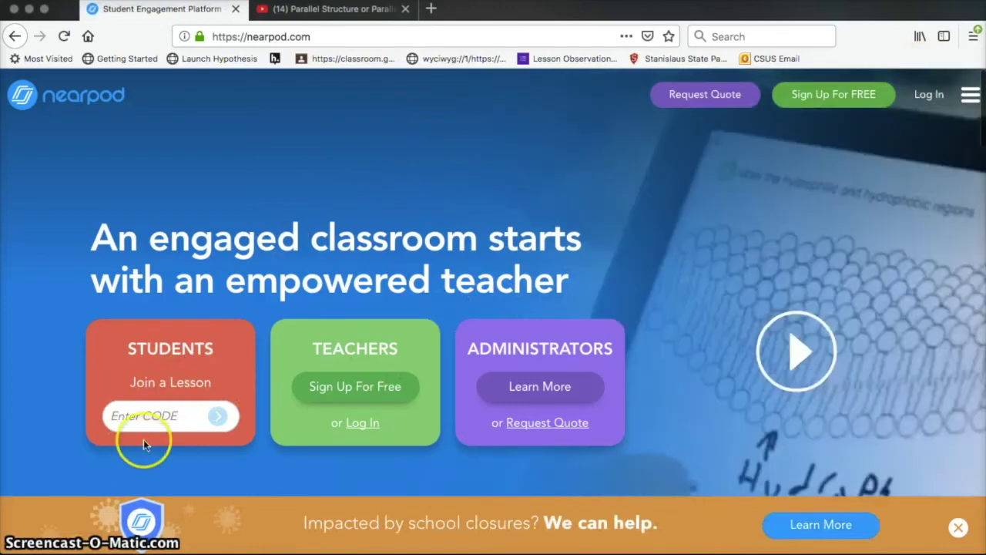
{"action": "left_click", "coordinate": [141, 416]}
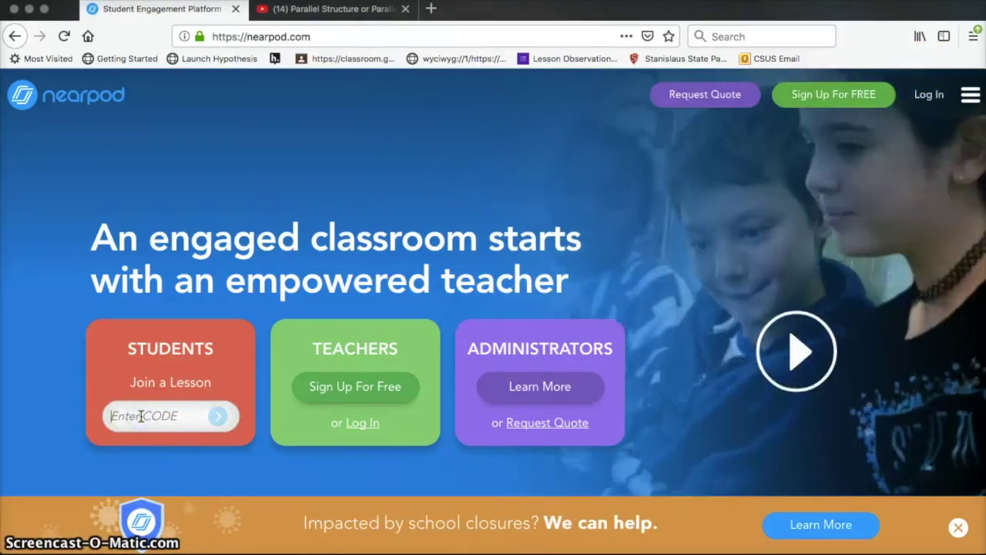
{"action": "type", "text": "GPJFH"}
{"action": "left_click", "coordinate": [218, 417]}
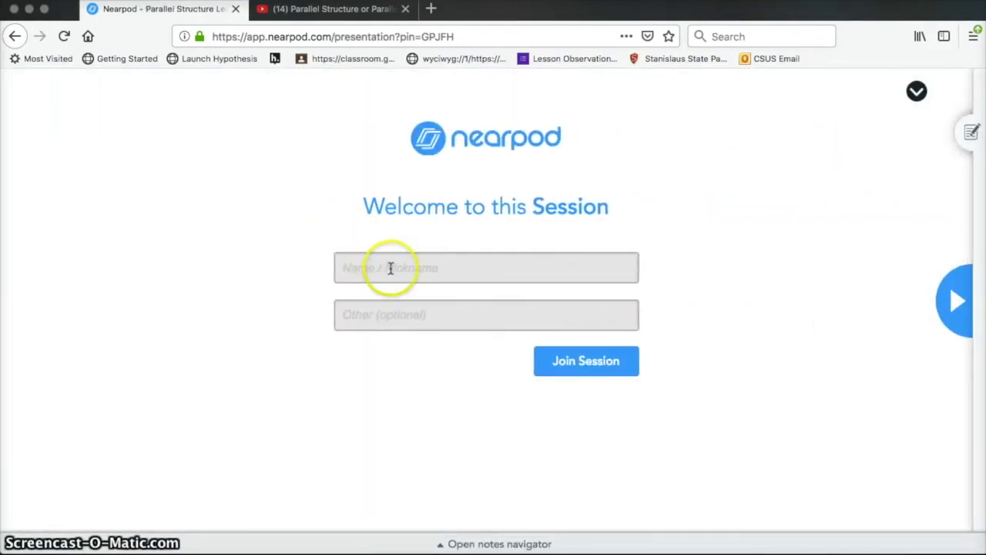
Enter the student's name, fill the Other field, and join the session as a student.
{"action": "left_click", "coordinate": [393, 268]}
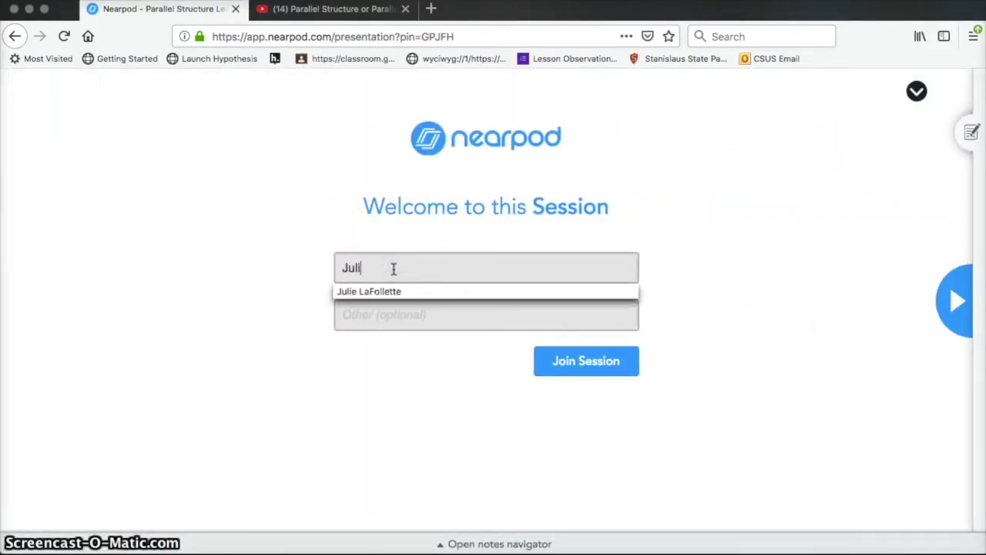
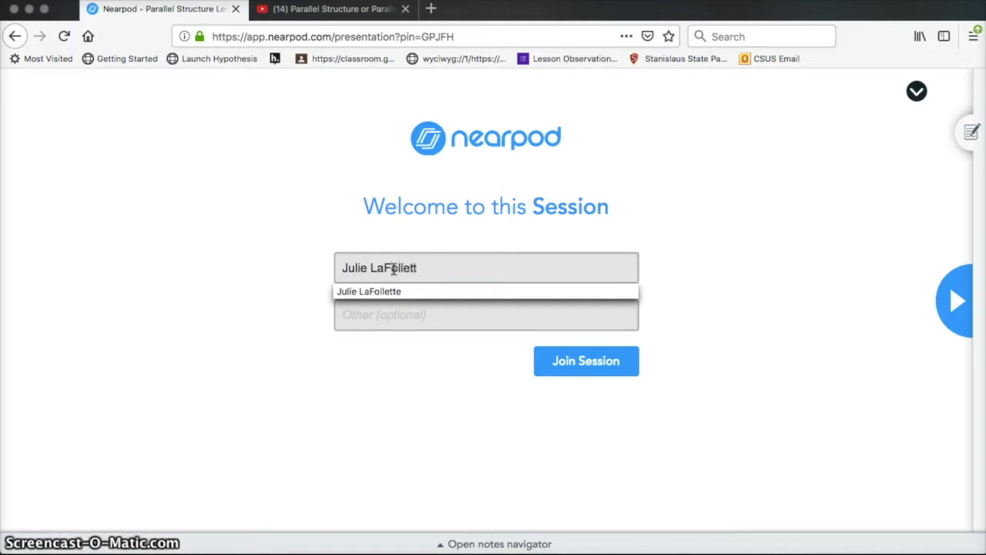
{"action": "type", "text": "e"}
{"action": "left_click", "coordinate": [414, 319]}
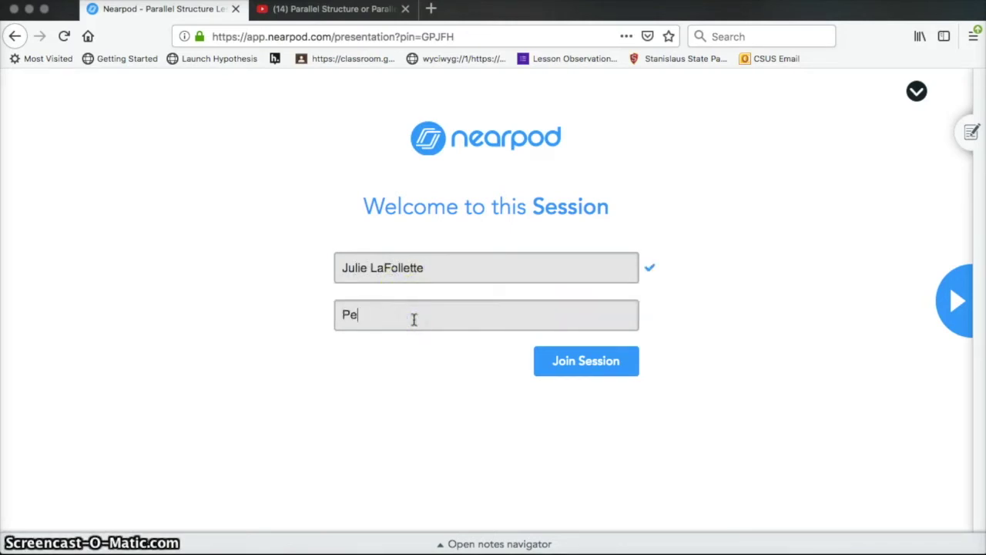
{"action": "left_click", "coordinate": [583, 365]}
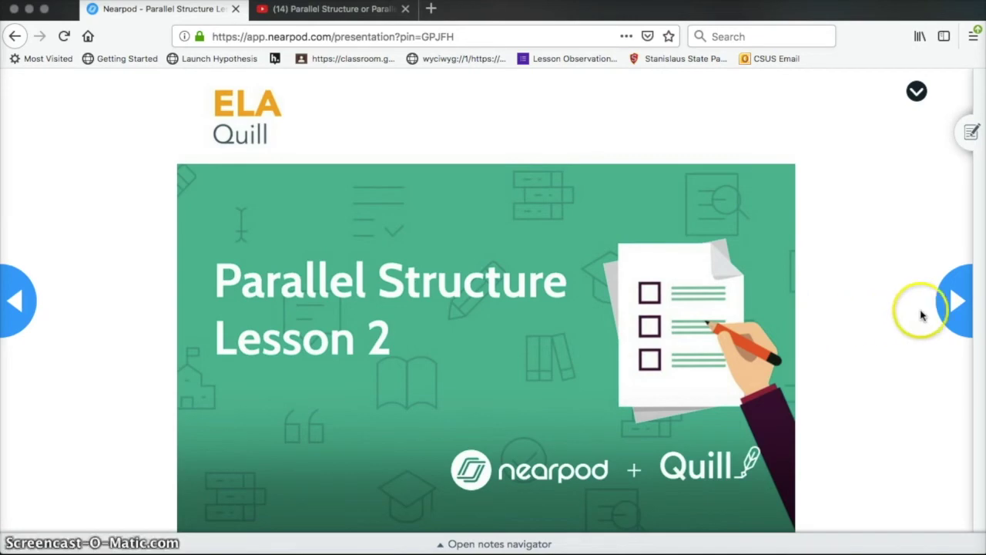
Advance to the word-table slide and circle 'to take in' and 'to do' with the pen.
{"action": "left_click", "coordinate": [959, 306]}
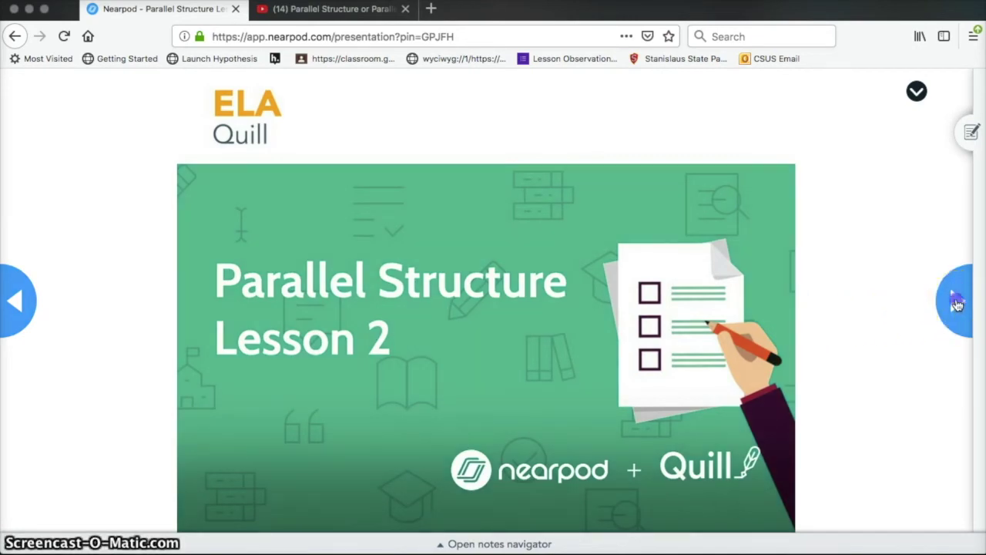
{"action": "left_click", "coordinate": [960, 306]}
{"action": "left_click", "coordinate": [957, 304]}
{"action": "left_click", "coordinate": [956, 305]}
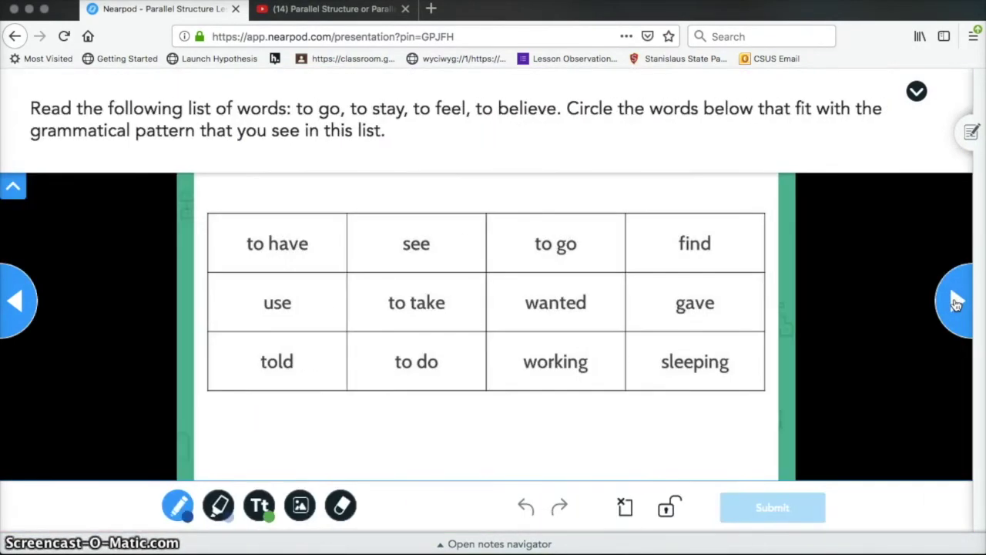
{"action": "left_click", "coordinate": [323, 505]}
{"action": "left_click", "coordinate": [247, 295]}
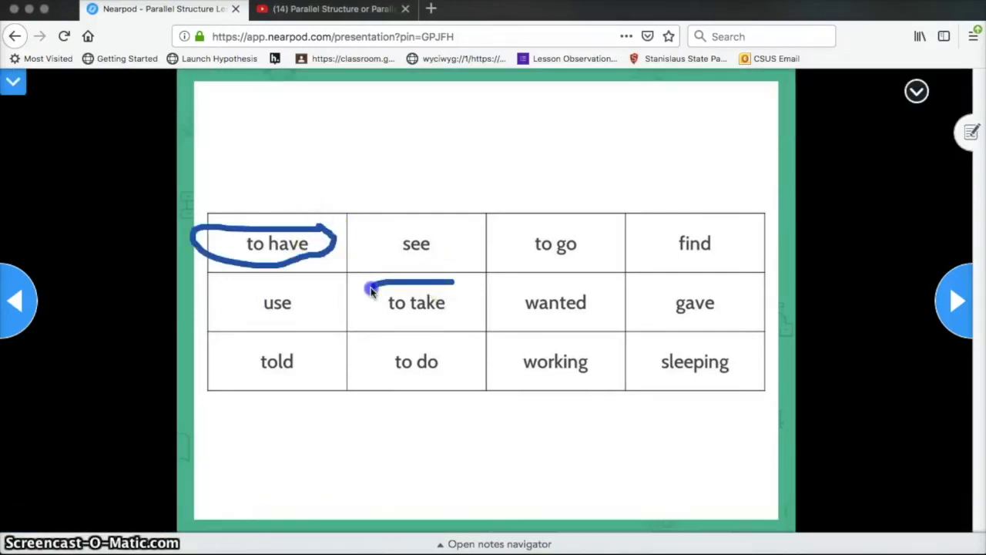
{"action": "left_click_drag", "start_coordinate": [371, 290], "coordinate": [455, 316]}
{"action": "left_click_drag", "start_coordinate": [451, 347], "coordinate": [451, 351]}
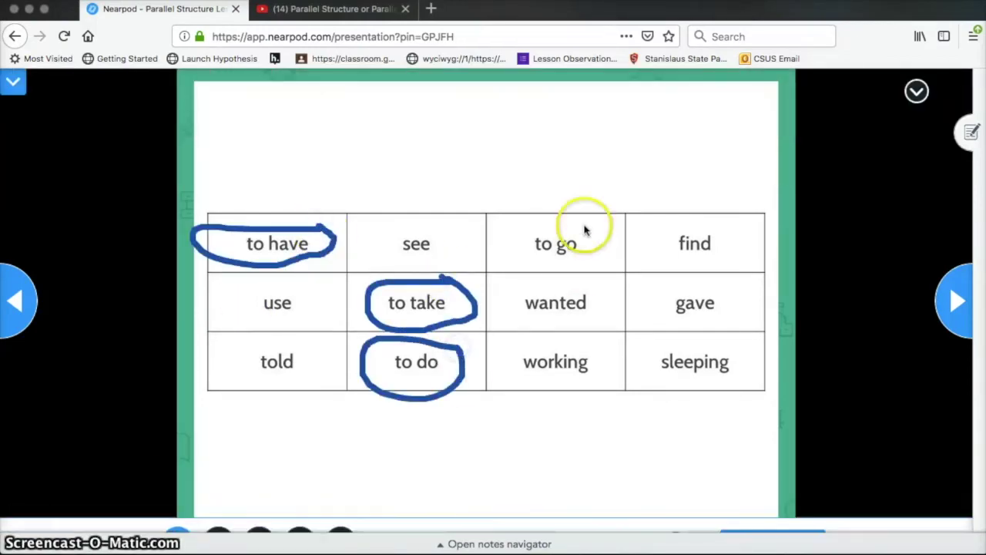
Circle 'jogging', 'relaxing' and 'skipping' in the next word table and submit the drawing.
{"action": "left_click", "coordinate": [960, 301]}
{"action": "left_click_drag", "start_coordinate": [441, 212], "coordinate": [454, 220]}
{"action": "left_click_drag", "start_coordinate": [317, 347], "coordinate": [317, 346]}
{"action": "left_click_drag", "start_coordinate": [717, 281], "coordinate": [724, 289]}
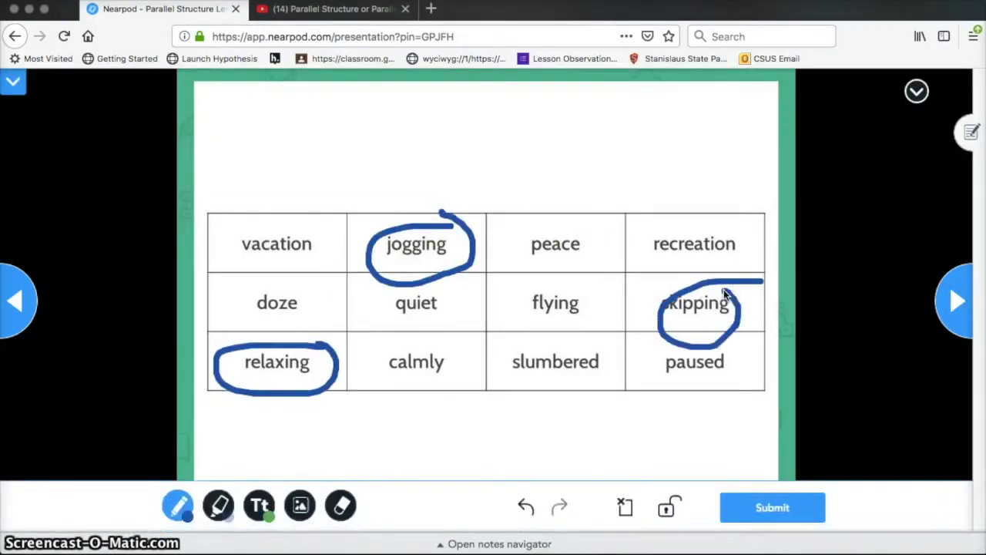
{"action": "left_click", "coordinate": [957, 300]}
Answer the quiz: mark Question 2 as having an error, choose A on Question 3, submit.
{"action": "left_click", "coordinate": [118, 333]}
{"action": "left_click", "coordinate": [952, 301]}
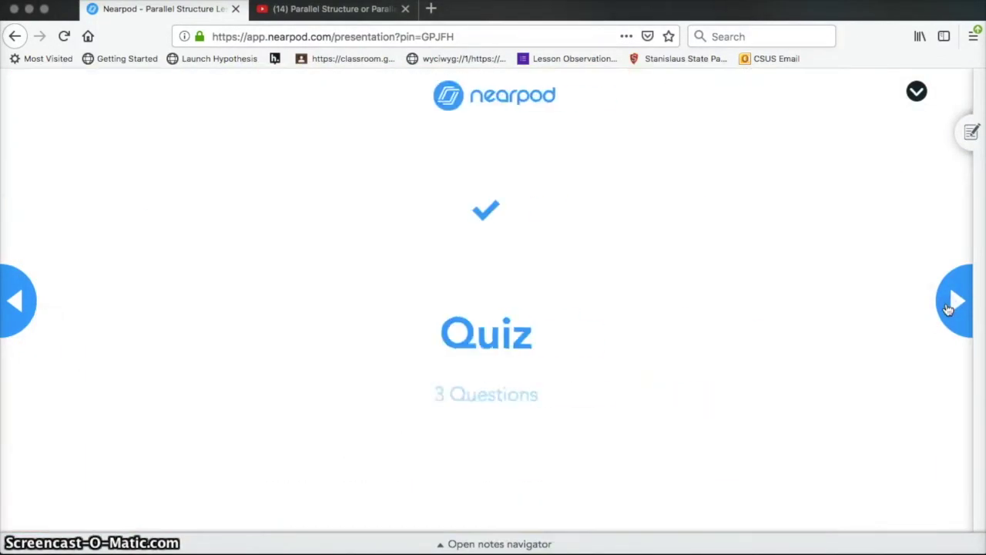
{"action": "left_click", "coordinate": [954, 316]}
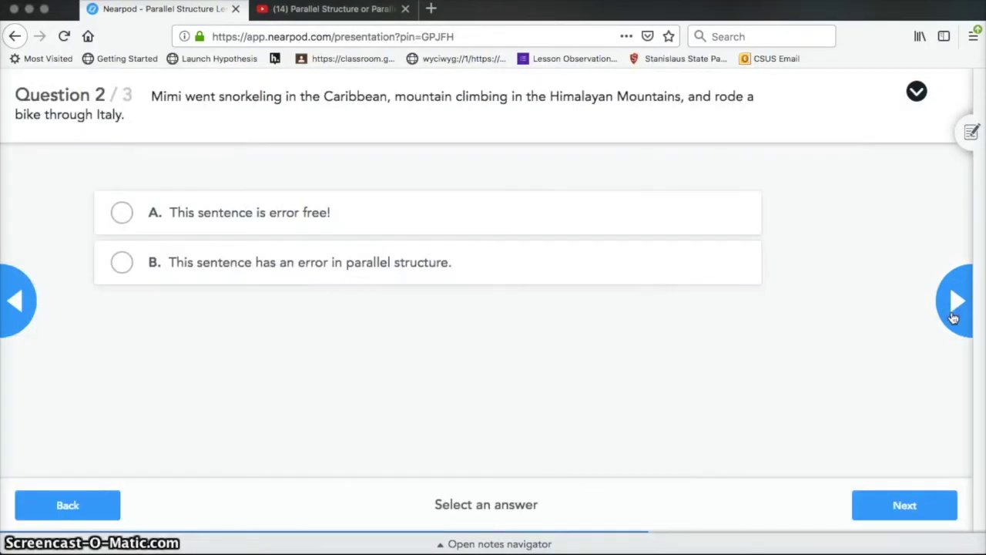
{"action": "left_click", "coordinate": [342, 262]}
{"action": "left_click", "coordinate": [955, 301]}
{"action": "left_click", "coordinate": [121, 212]}
{"action": "left_click", "coordinate": [940, 298]}
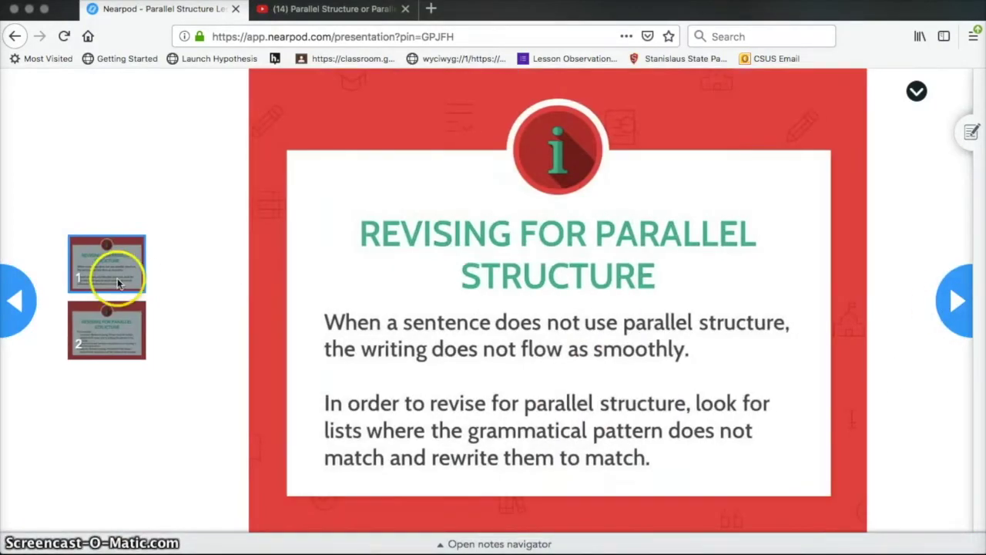
Move through the revising slides and remaining quiz questions to the open-ended answer slide.
{"action": "left_click", "coordinate": [116, 331]}
{"action": "left_click", "coordinate": [954, 301]}
{"action": "left_click", "coordinate": [955, 299]}
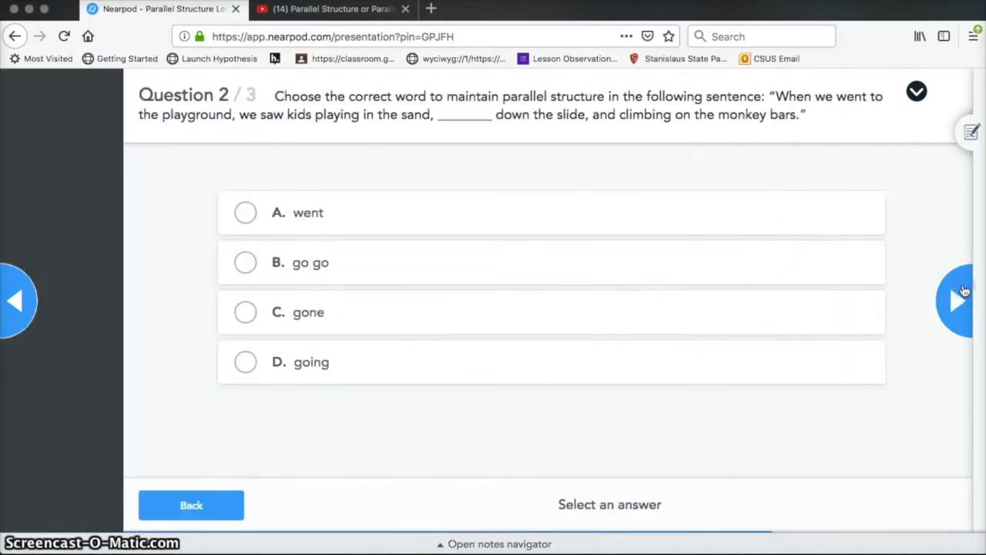
{"action": "left_click", "coordinate": [956, 301]}
{"action": "left_click", "coordinate": [956, 300]}
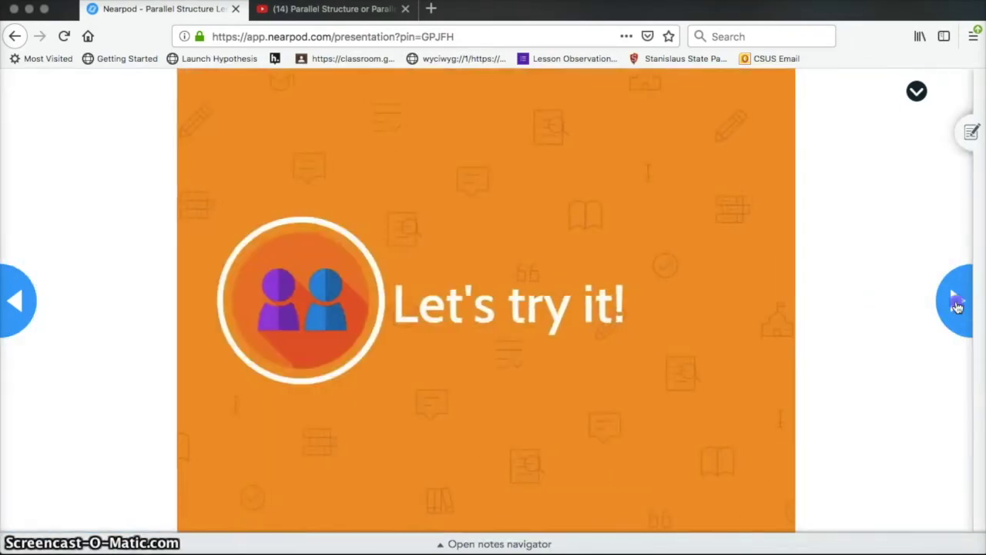
{"action": "left_click", "coordinate": [955, 299]}
Submit the answer 'I am going to study how to engineer, to write, and to'.
{"action": "left_click", "coordinate": [829, 121]}
{"action": "left_click", "coordinate": [781, 104]}
{"action": "left_click", "coordinate": [456, 240]}
{"action": "type", "text": "I am going to study how to engin"}
{"action": "left_click", "coordinate": [829, 121]}
{"action": "left_click", "coordinate": [780, 104]}
{"action": "left_click", "coordinate": [539, 198]}
{"action": "type", "text": "eer, to write, and to"}
{"action": "left_click", "coordinate": [902, 505]}
Submit 'This weekend I will be painting a picture, be going swimming at the pool, and be cooking breakfast.'.
{"action": "left_click", "coordinate": [955, 300]}
{"action": "left_click", "coordinate": [829, 121]}
{"action": "left_click", "coordinate": [781, 104]}
{"action": "left_click", "coordinate": [535, 211]}
{"action": "type", "text": "This weekend I will be painting a picture,"}
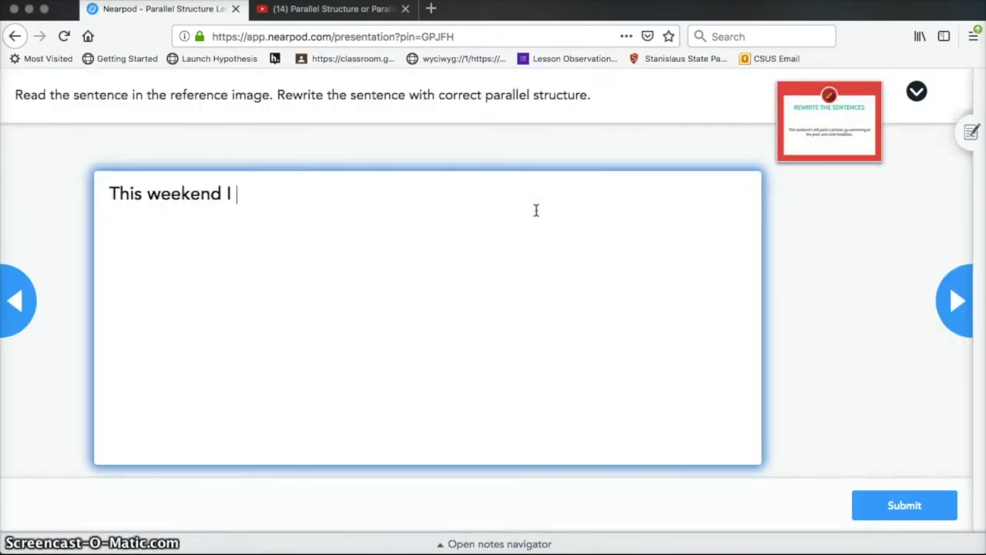
{"action": "left_click", "coordinate": [830, 121]}
{"action": "left_click", "coordinate": [780, 104]}
{"action": "left_click", "coordinate": [493, 211]}
{"action": "left_click", "coordinate": [828, 119]}
{"action": "left_click", "coordinate": [781, 104]}
{"action": "left_click", "coordinate": [627, 190]}
{"action": "type", "text": "be going swimming at the pool, and be cooking breakfast."}
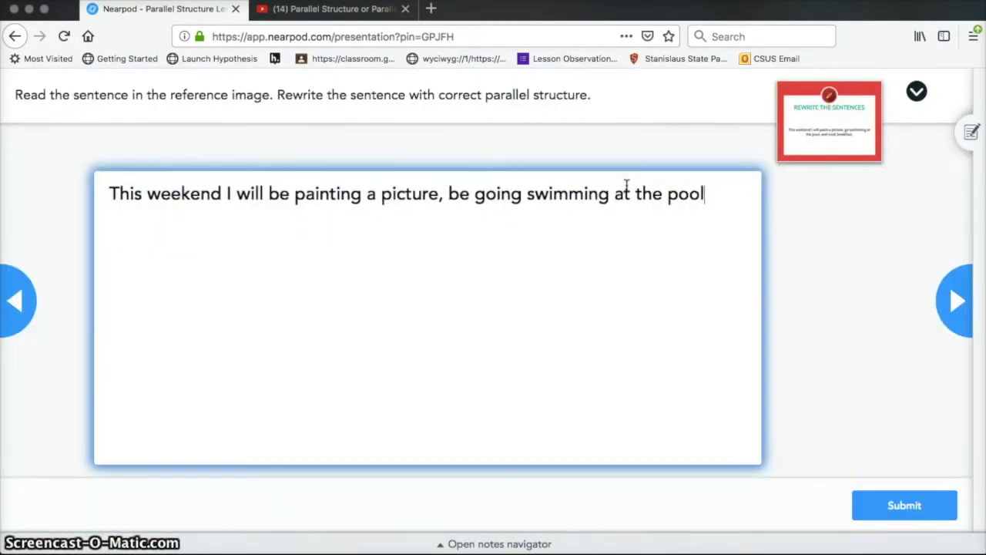
{"action": "left_click", "coordinate": [902, 505]}
In the Quill passage, replace 'run' with 'running', 'go biking' with 'to bike', and 'run' with 'to run'.
{"action": "left_click", "coordinate": [955, 300]}
{"action": "left_click", "coordinate": [955, 315]}
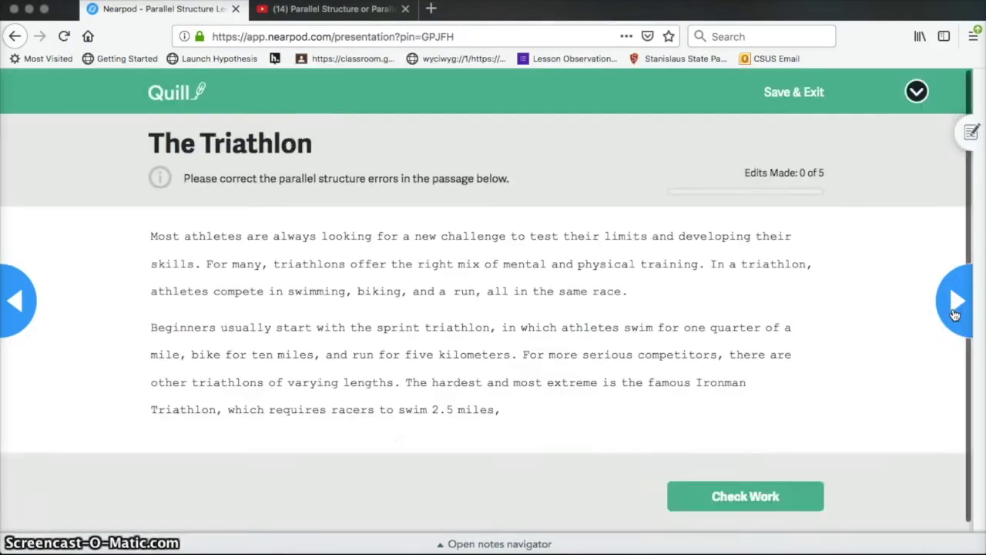
{"action": "double_click", "coordinate": [457, 291]}
{"action": "type", "text": "running"}
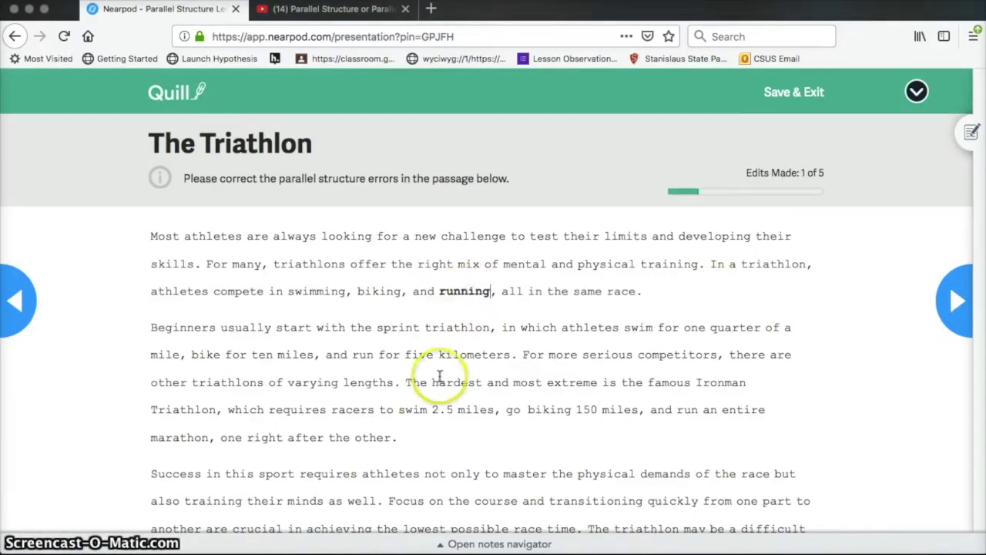
{"action": "scroll", "coordinate": [432, 374], "scroll_direction": "down", "scroll_amount": 3}
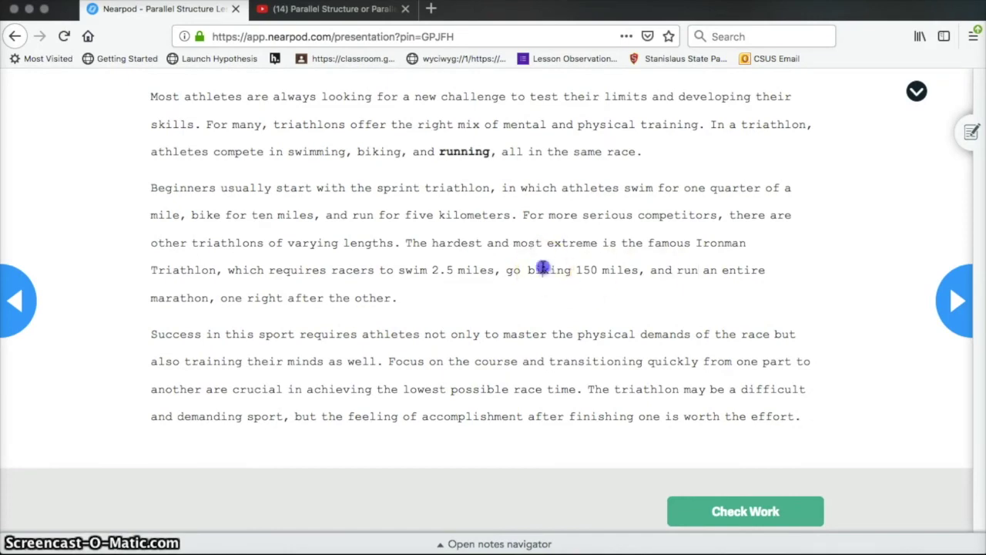
{"action": "double_click", "coordinate": [542, 268]}
{"action": "type", "text": "to bike"}
{"action": "double_click", "coordinate": [694, 270]}
{"action": "type", "text": "to run"}
{"action": "scroll", "coordinate": [452, 303], "scroll_direction": "down", "scroll_amount": 1}
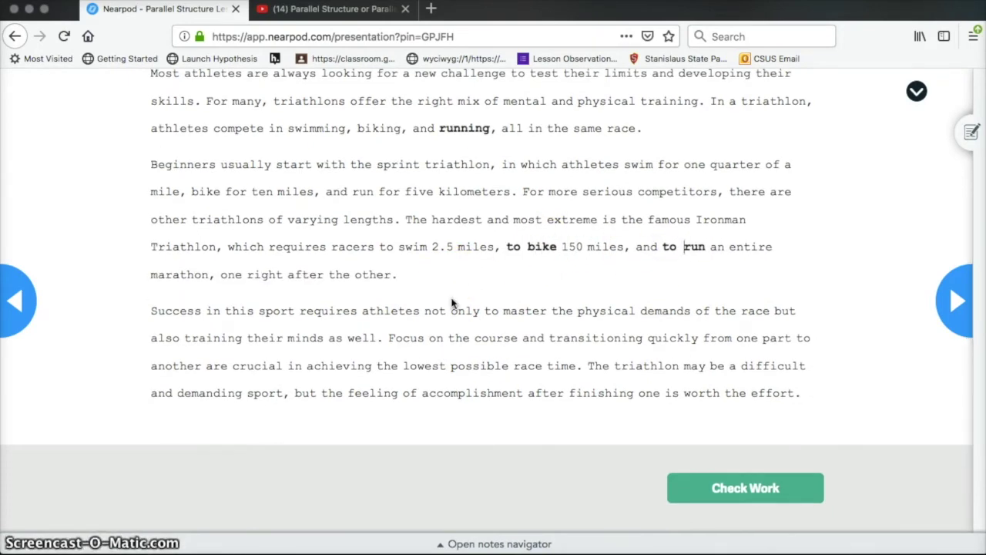
Check the Quill edits and step through each one, including the 'to train' edit.
{"action": "left_click", "coordinate": [745, 488]}
{"action": "left_click", "coordinate": [454, 287]}
{"action": "left_click", "coordinate": [817, 332]}
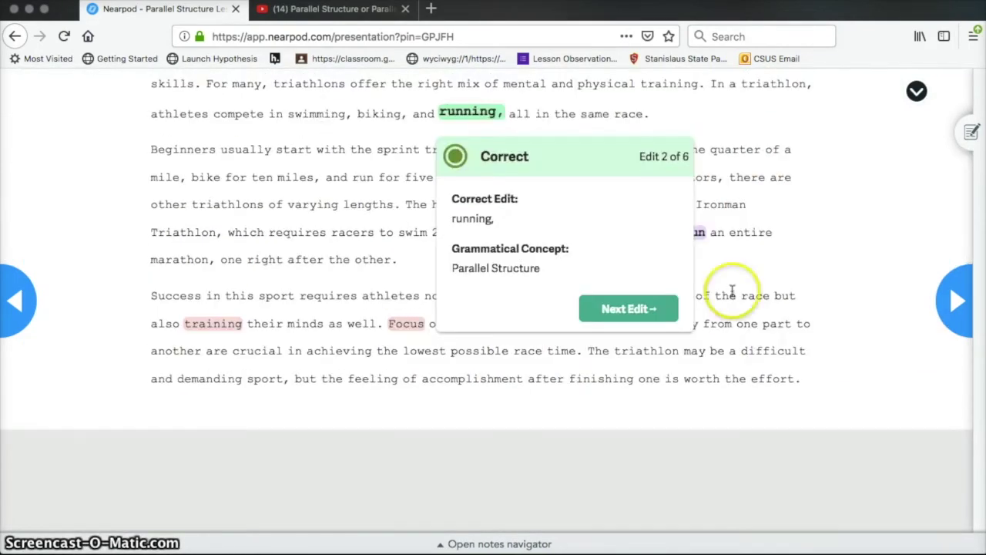
{"action": "left_click", "coordinate": [634, 308]}
{"action": "left_click", "coordinate": [709, 310]}
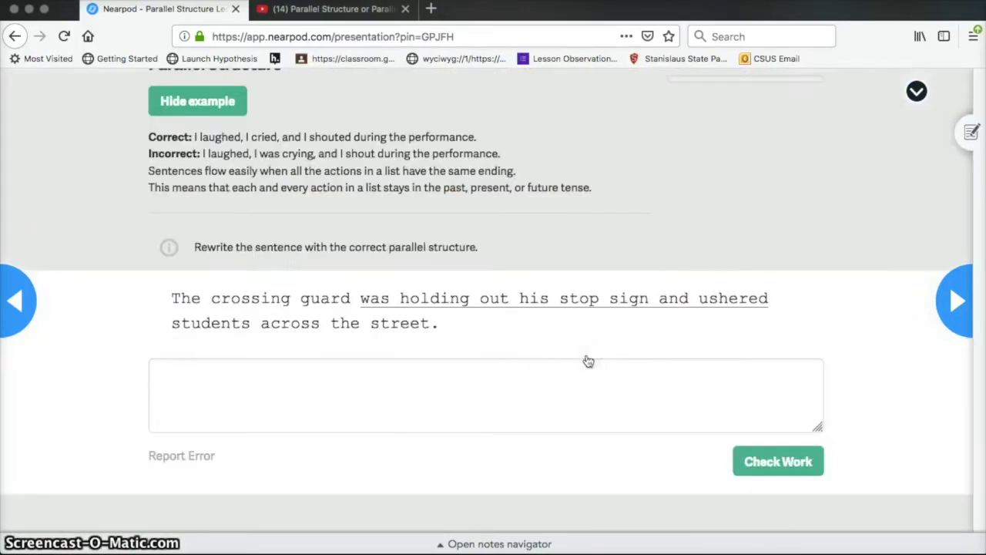
Go past the poll and Additional Resources slides, then Save & Exit to the Nearpod homepage.
{"action": "left_click", "coordinate": [954, 304]}
{"action": "left_click", "coordinate": [955, 302]}
{"action": "left_click", "coordinate": [955, 302]}
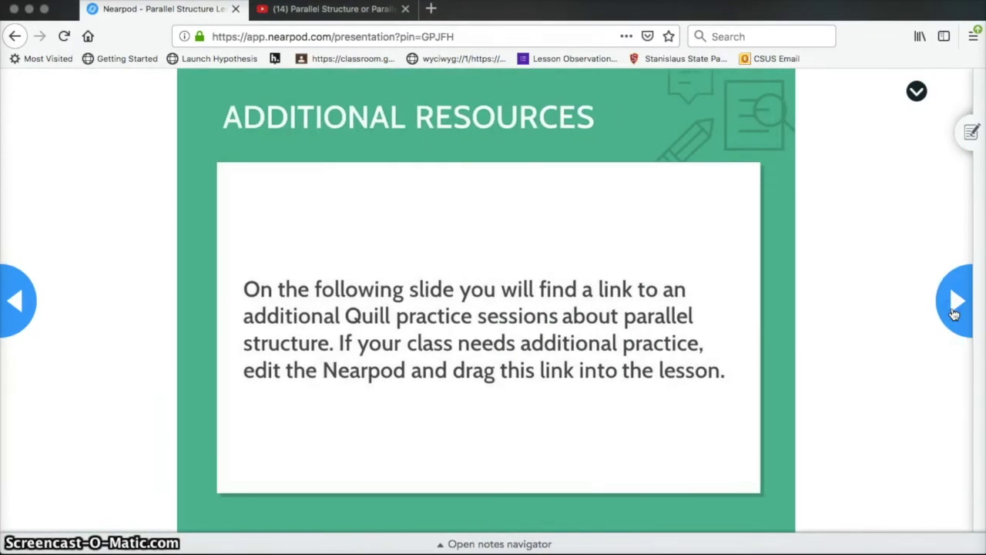
{"action": "left_click", "coordinate": [956, 302]}
{"action": "left_click", "coordinate": [800, 99]}
{"action": "left_click", "coordinate": [639, 324]}
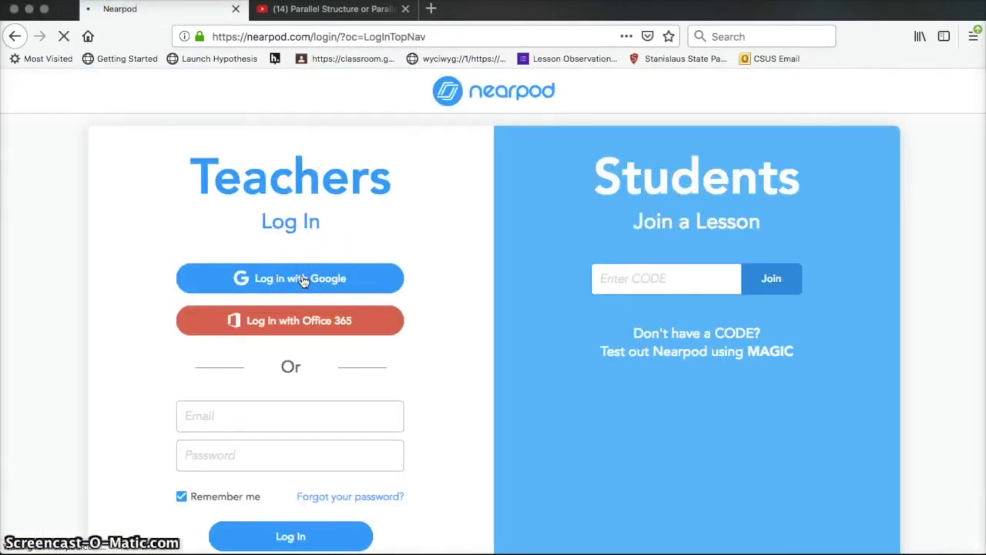
Sign in with Google and open Parallel Structure Lesson 2's report for its 2020-3-24 session.
{"action": "left_click", "coordinate": [303, 281]}
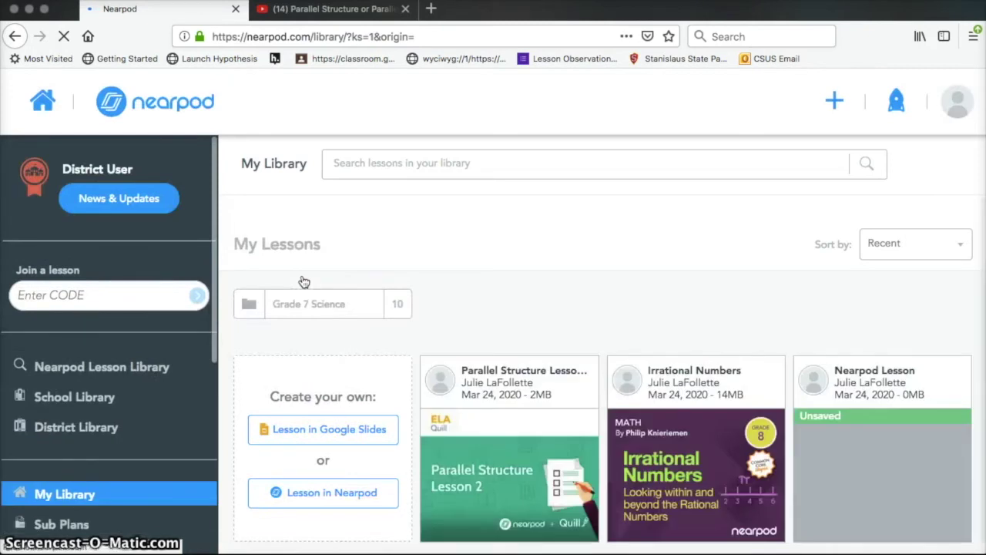
{"action": "left_click_drag", "start_coordinate": [535, 374], "coordinate": [524, 400]}
{"action": "left_click", "coordinate": [573, 373]}
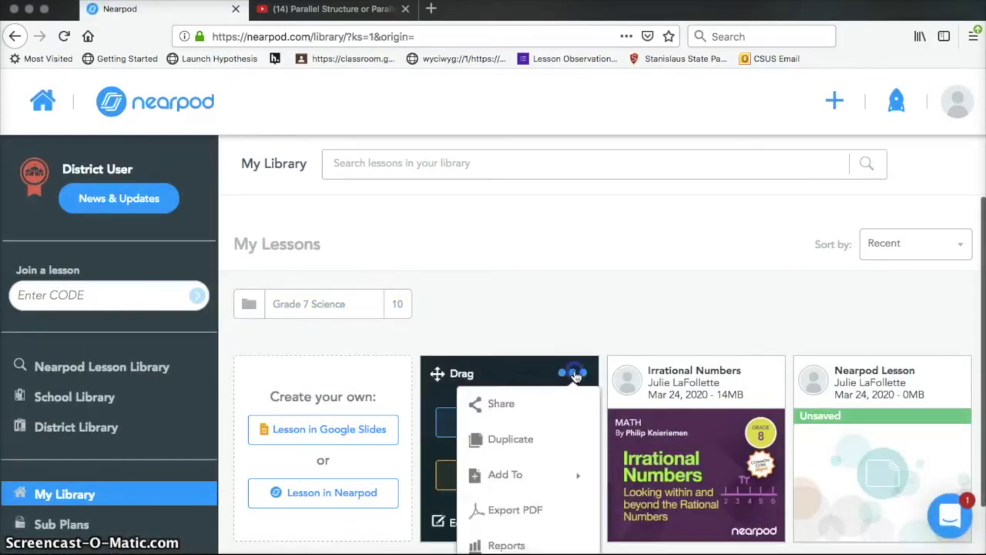
{"action": "left_click", "coordinate": [507, 545]}
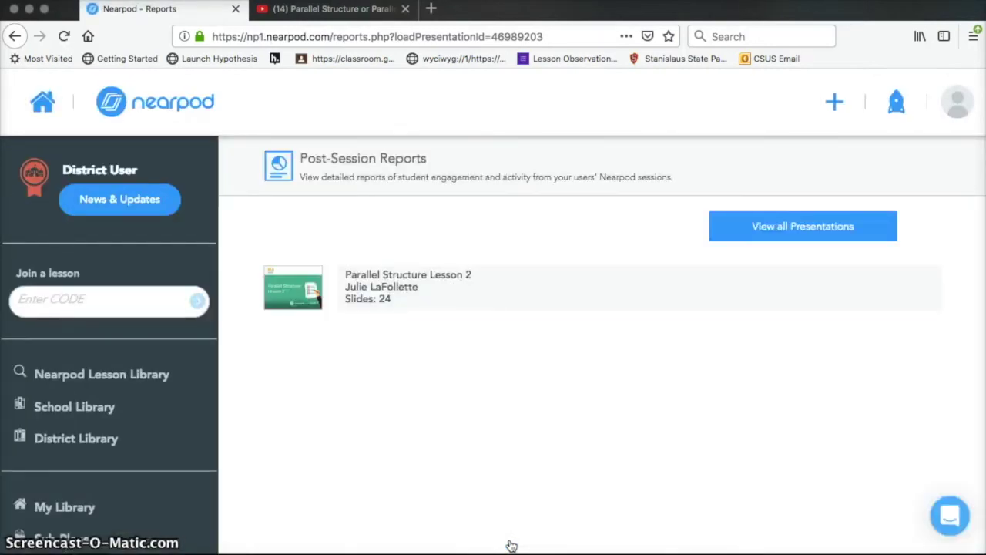
{"action": "left_click", "coordinate": [416, 275]}
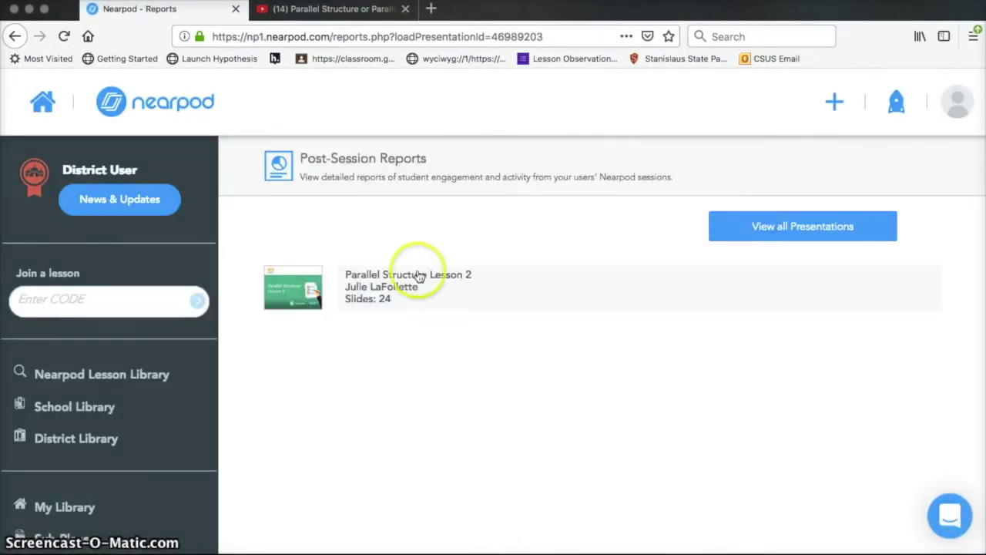
{"action": "left_click", "coordinate": [903, 350]}
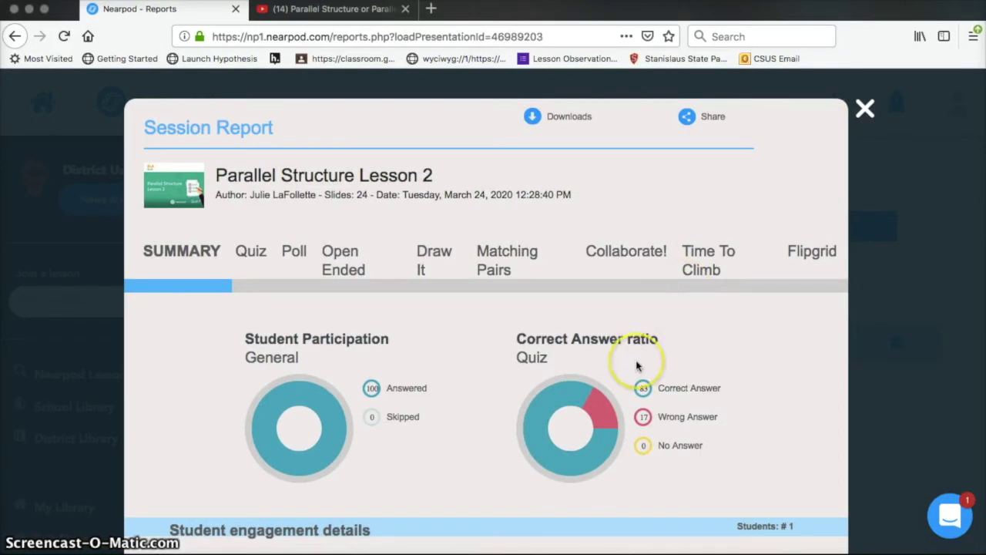
Scroll through the summary showing 1 student, 100% answered, 83% correct, then show the Quiz results.
{"action": "scroll", "coordinate": [635, 362], "scroll_direction": "down", "scroll_amount": 3}
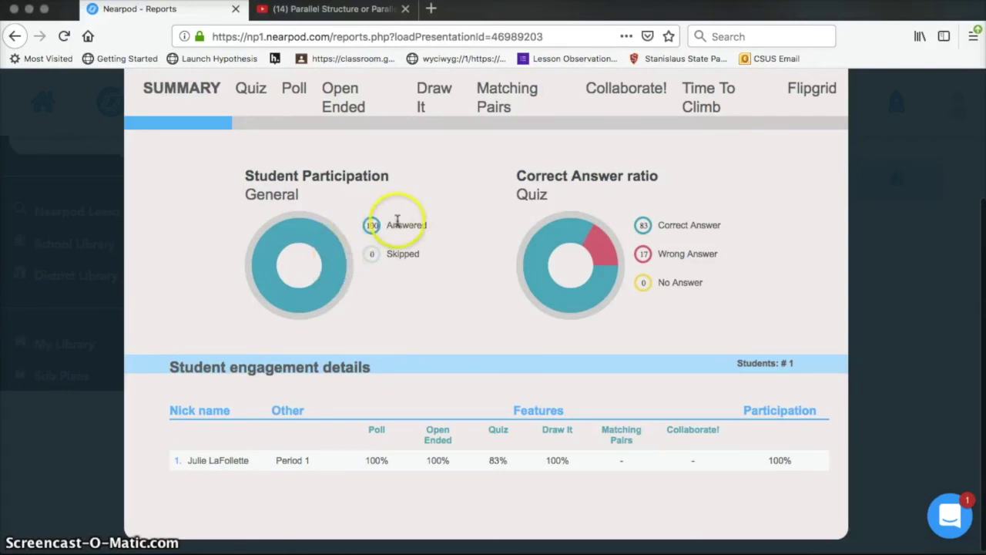
{"action": "scroll", "coordinate": [578, 216], "scroll_direction": "up", "scroll_amount": 2}
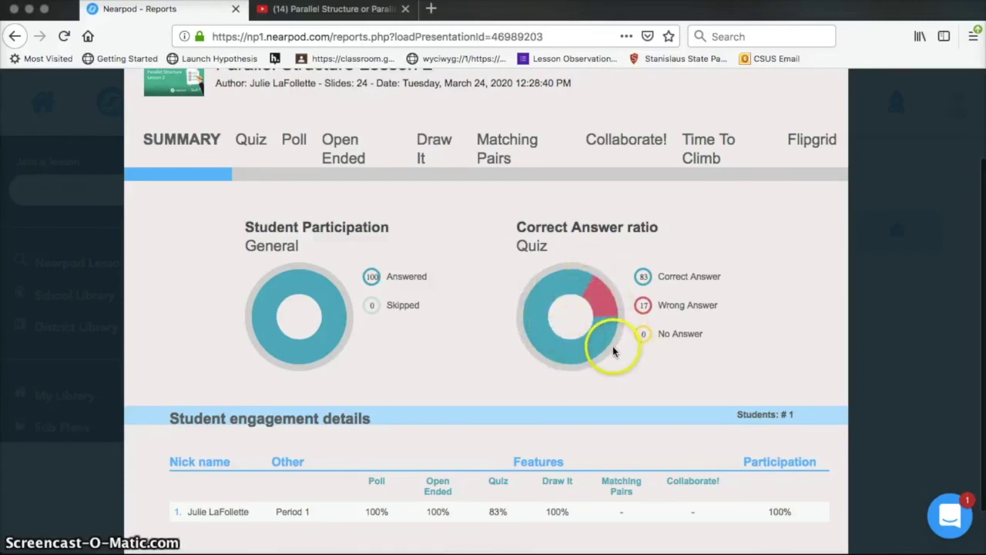
{"action": "scroll", "coordinate": [612, 351], "scroll_direction": "down", "scroll_amount": 2}
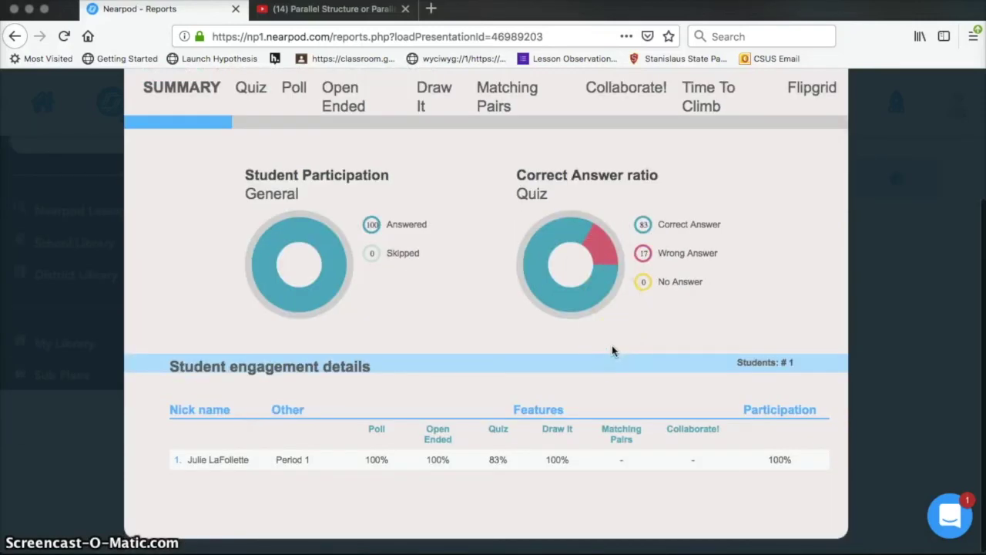
{"action": "scroll", "coordinate": [611, 351], "scroll_direction": "up", "scroll_amount": 5}
{"action": "scroll", "coordinate": [612, 351], "scroll_direction": "down", "scroll_amount": 2}
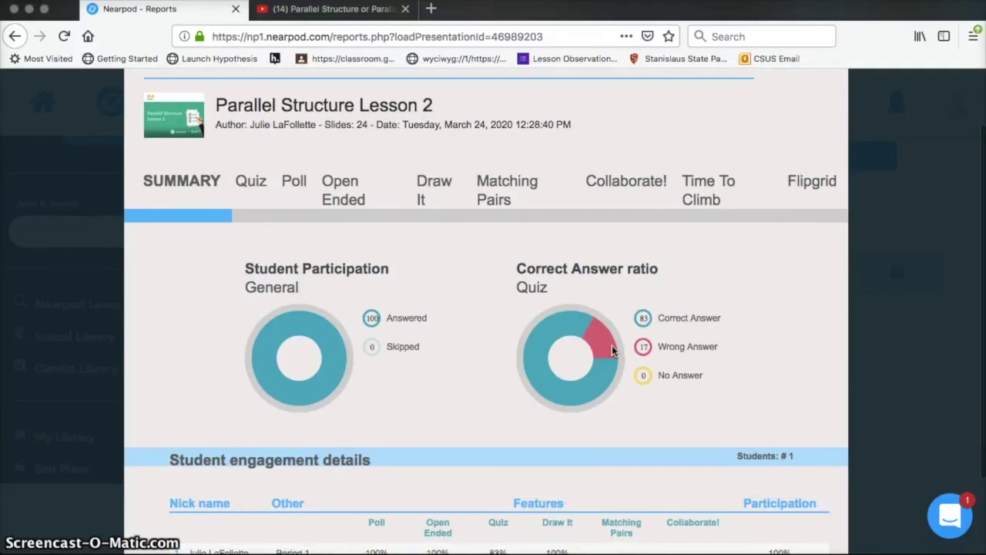
{"action": "left_click", "coordinate": [251, 182]}
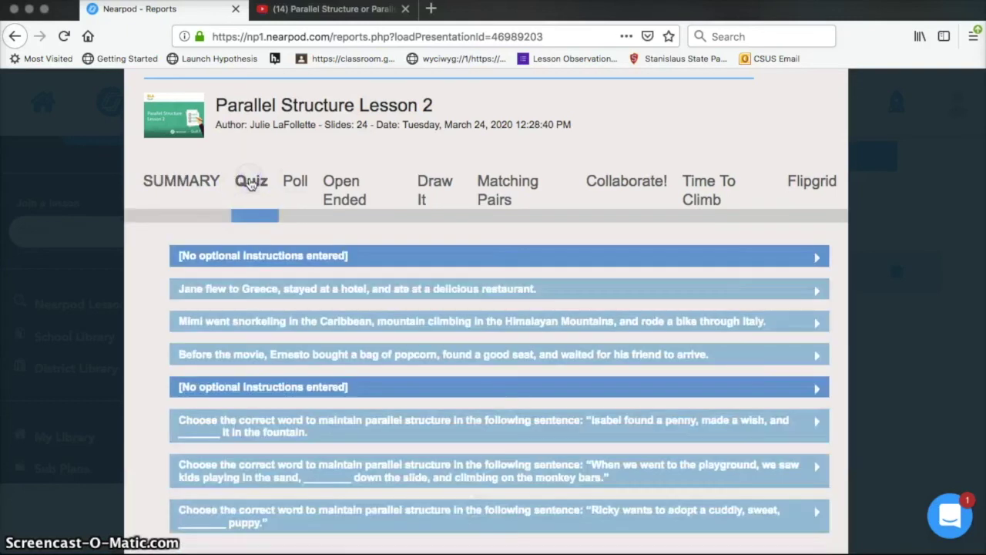
Read the student's response to the 'Jane flew to Greece' quiz question and the poll response.
{"action": "left_click", "coordinate": [264, 290]}
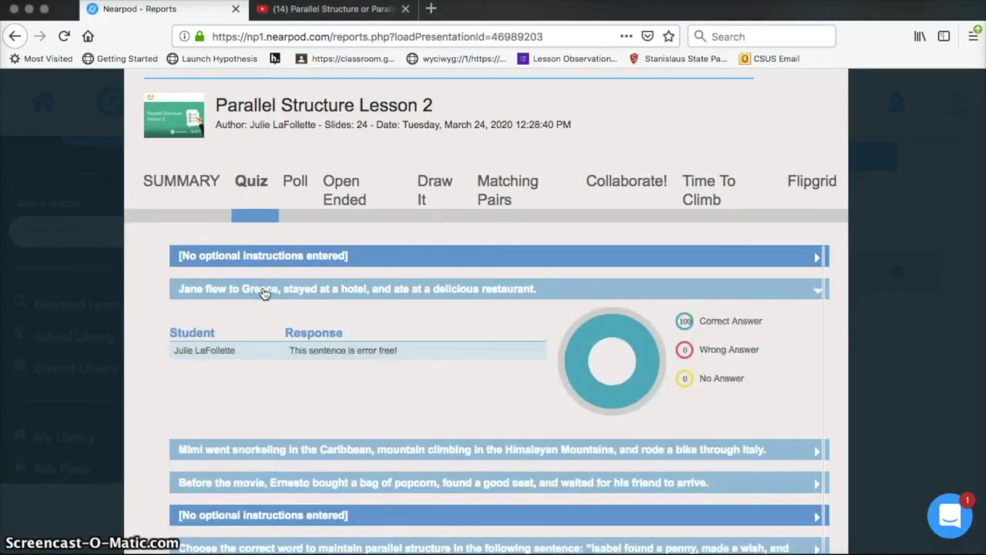
{"action": "scroll", "coordinate": [262, 292], "scroll_direction": "down", "scroll_amount": 3}
{"action": "scroll", "coordinate": [452, 282], "scroll_direction": "up", "scroll_amount": 5}
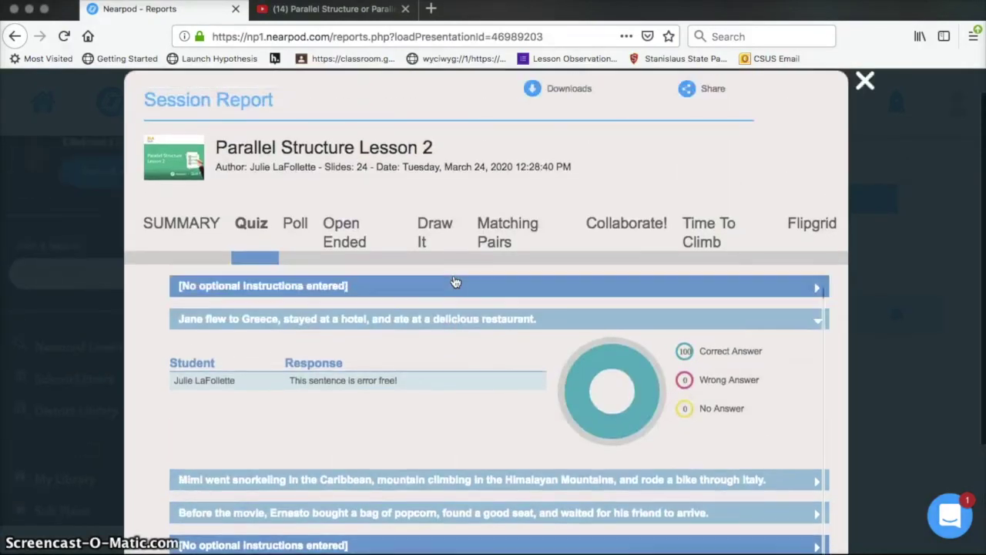
{"action": "left_click", "coordinate": [455, 339]}
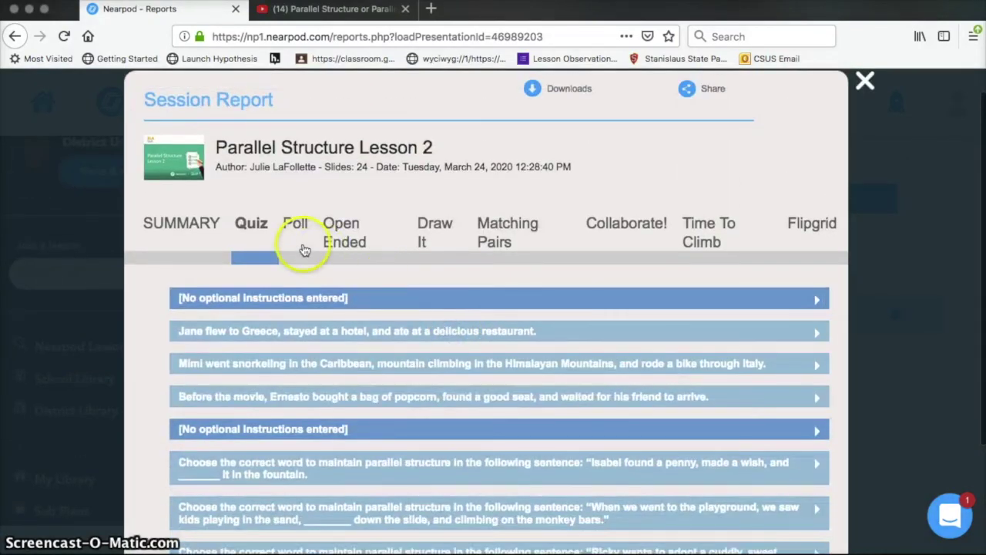
{"action": "left_click", "coordinate": [302, 246]}
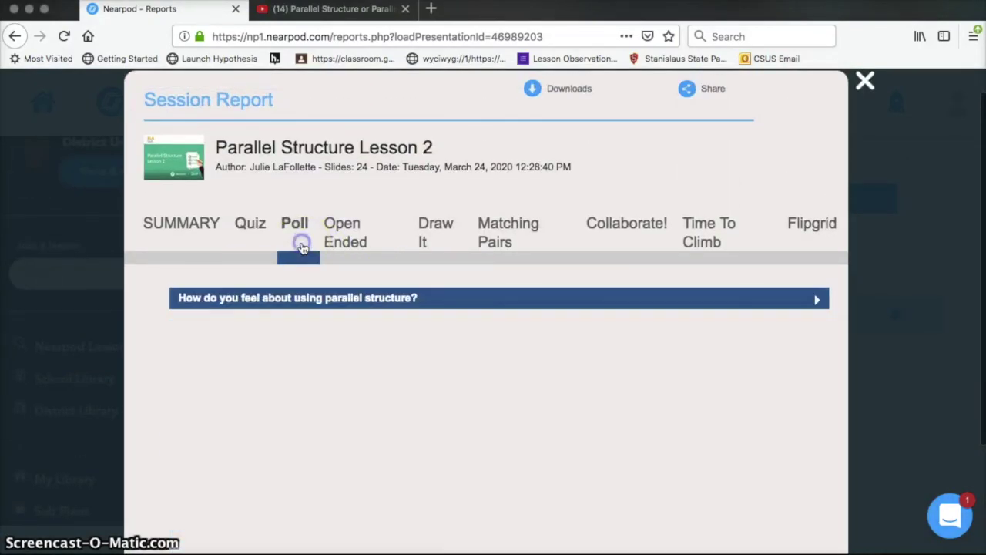
{"action": "left_click", "coordinate": [314, 297]}
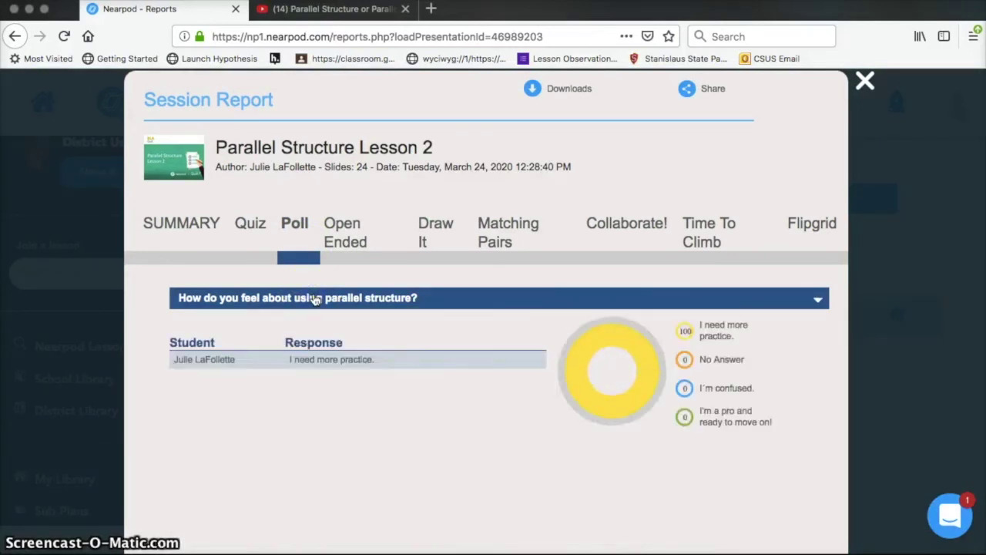
Expand and read both open-ended responses in the Open Ended results.
{"action": "left_click", "coordinate": [351, 232]}
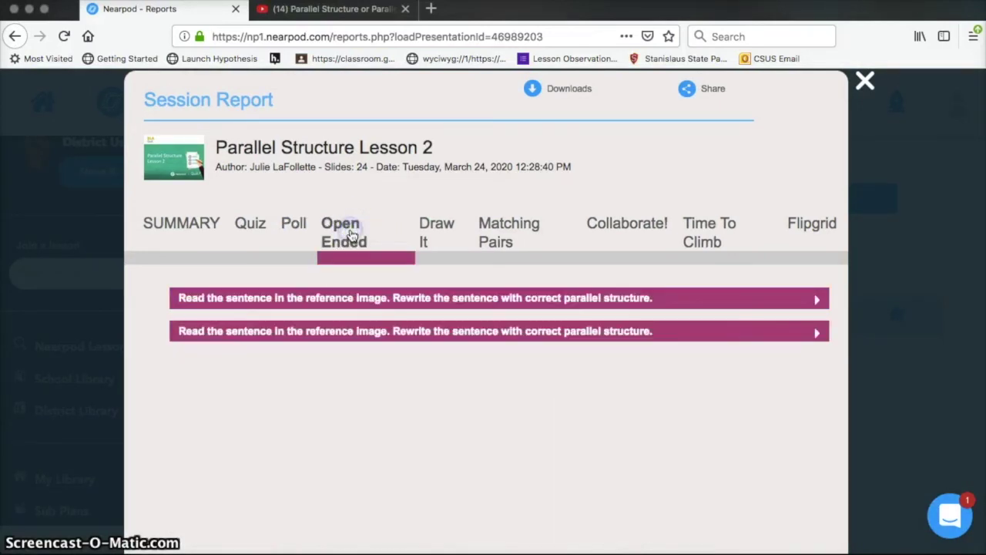
{"action": "left_click", "coordinate": [339, 290]}
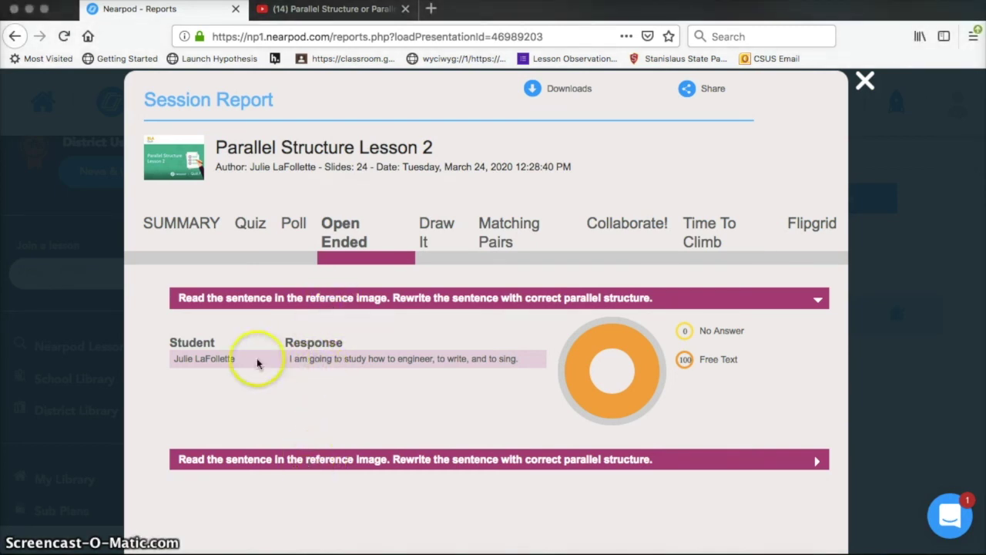
{"action": "left_click", "coordinate": [323, 460]}
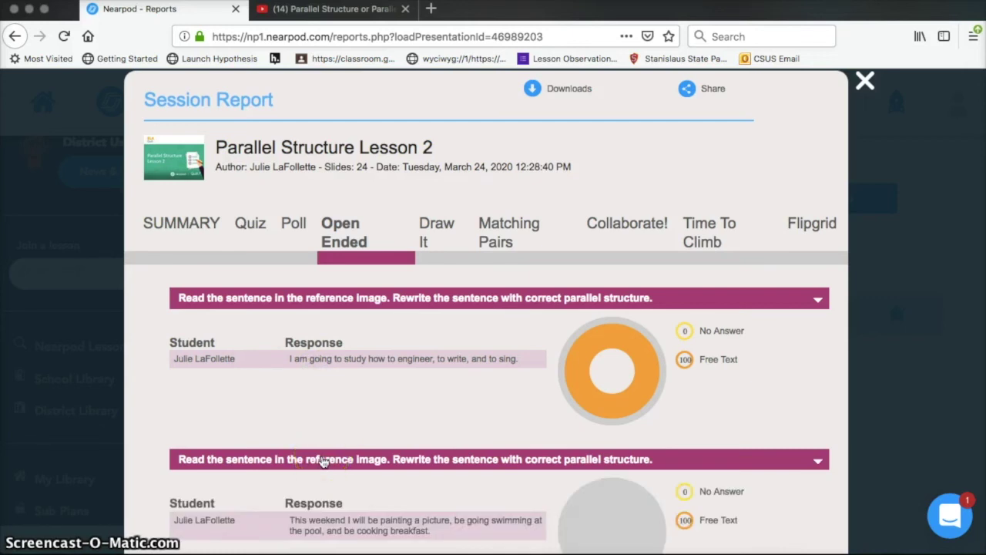
{"action": "scroll", "coordinate": [324, 461], "scroll_direction": "down", "scroll_amount": 3}
{"action": "left_click_drag", "start_coordinate": [331, 441], "coordinate": [373, 393]}
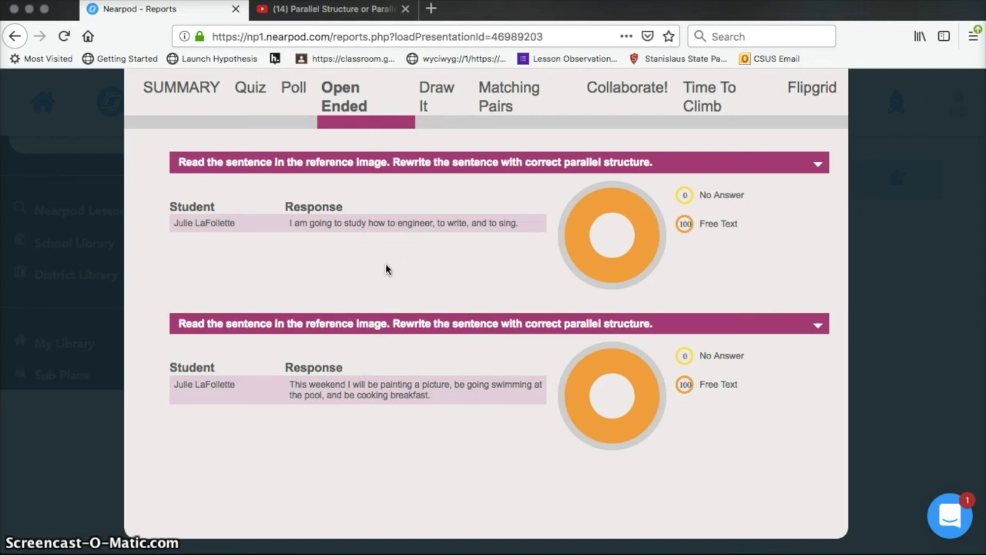
{"action": "left_click", "coordinate": [439, 108]}
Expand both Draw It questions and view each of the student's drawings enlarged.
{"action": "left_click", "coordinate": [406, 171]}
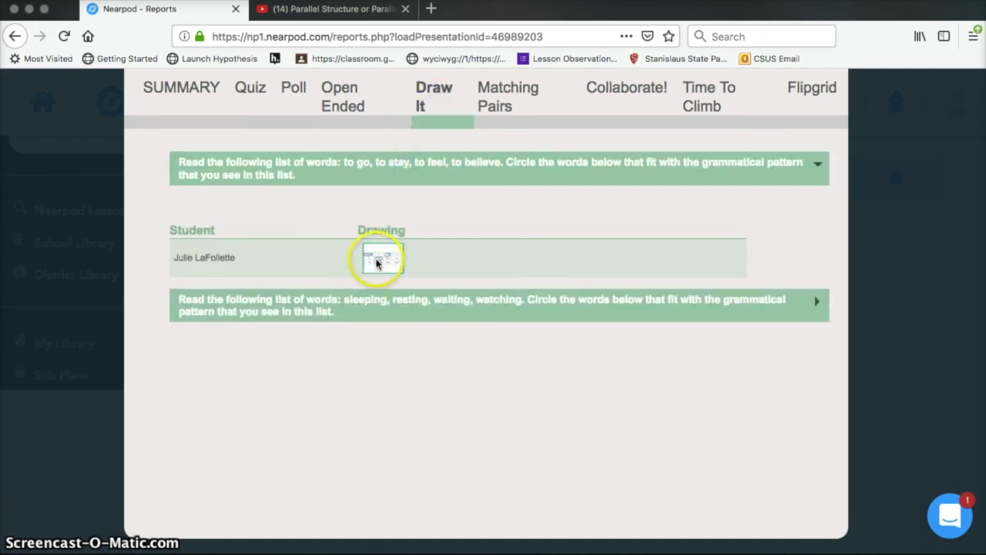
{"action": "left_click", "coordinate": [376, 259]}
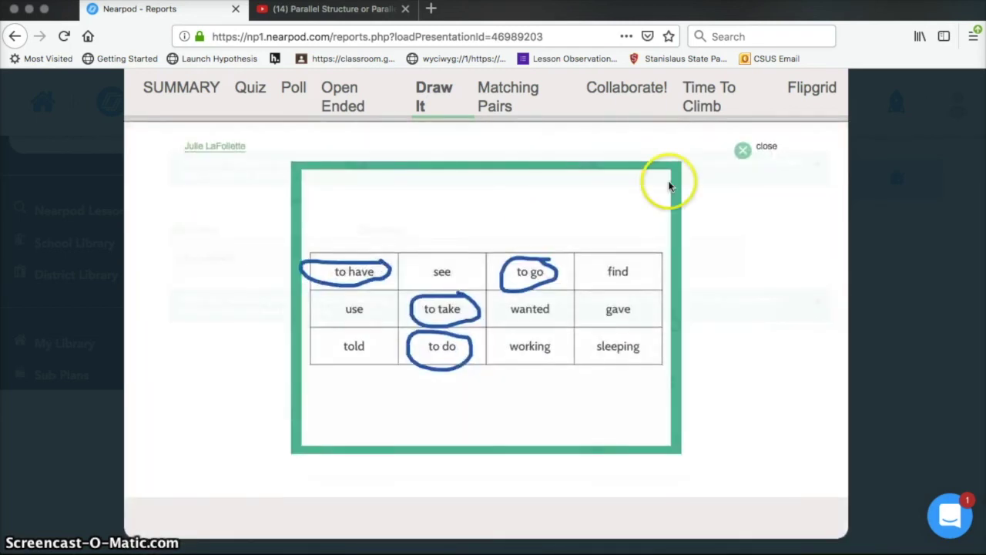
{"action": "left_click", "coordinate": [760, 153]}
{"action": "left_click", "coordinate": [502, 297]}
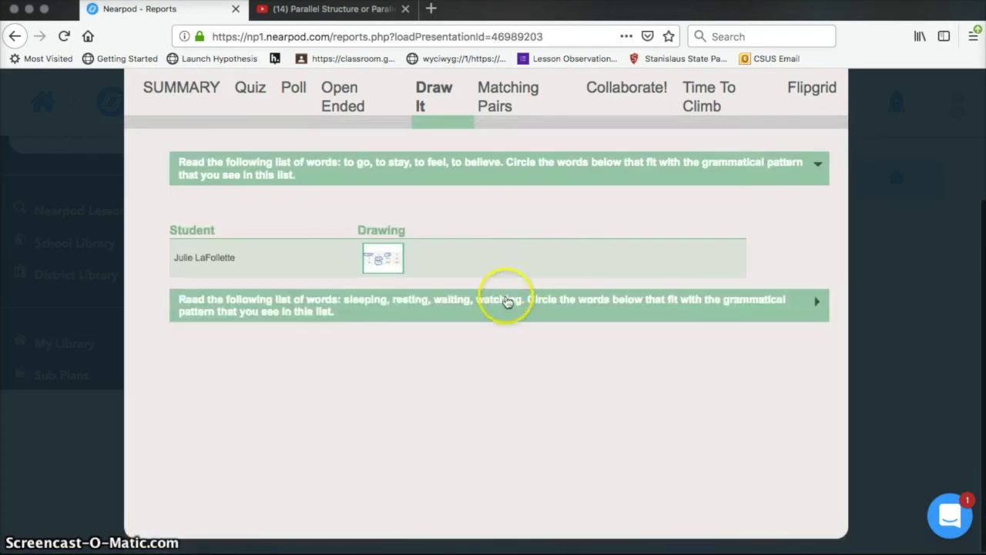
{"action": "left_click", "coordinate": [389, 398]}
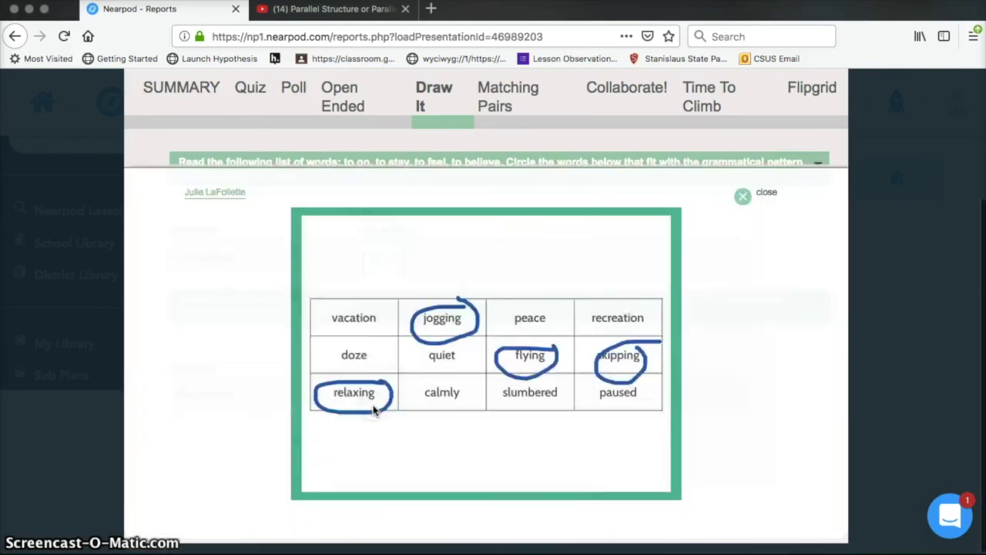
{"action": "left_click", "coordinate": [531, 270]}
{"action": "left_click", "coordinate": [747, 160]}
{"action": "left_click", "coordinate": [749, 162]}
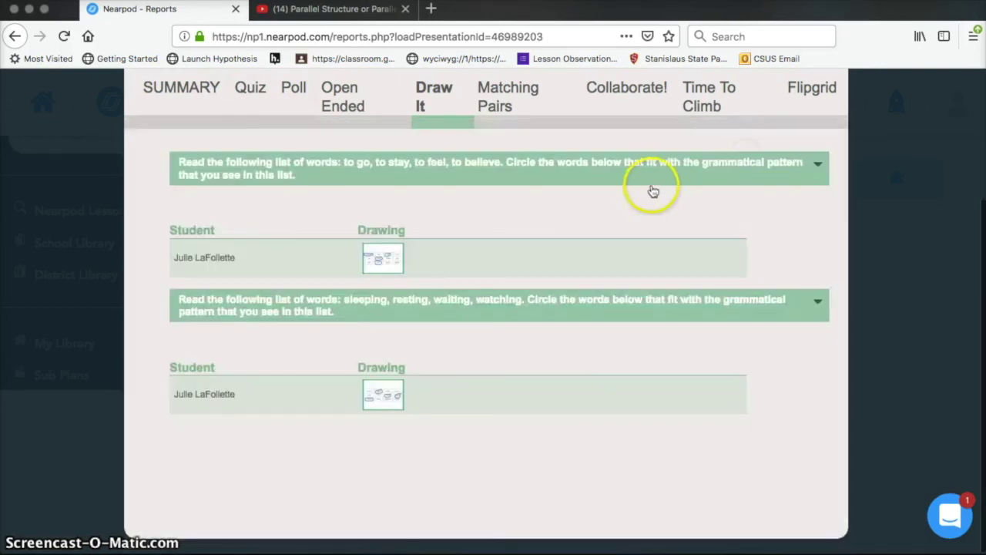
Check the Matching Pairs, Collaborate!, Time To Climb and Flipgrid results, then close the report.
{"action": "left_click", "coordinate": [508, 96]}
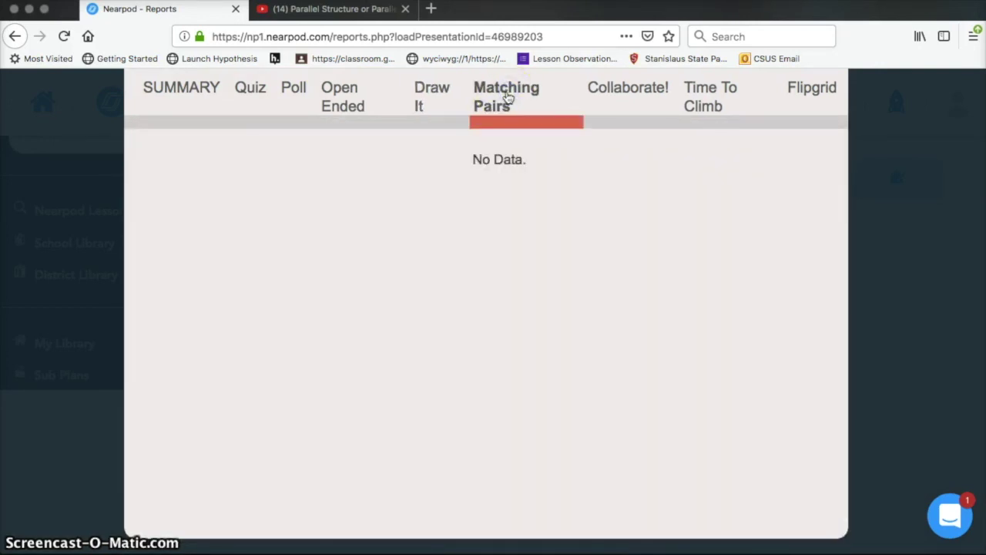
{"action": "left_click", "coordinate": [626, 93]}
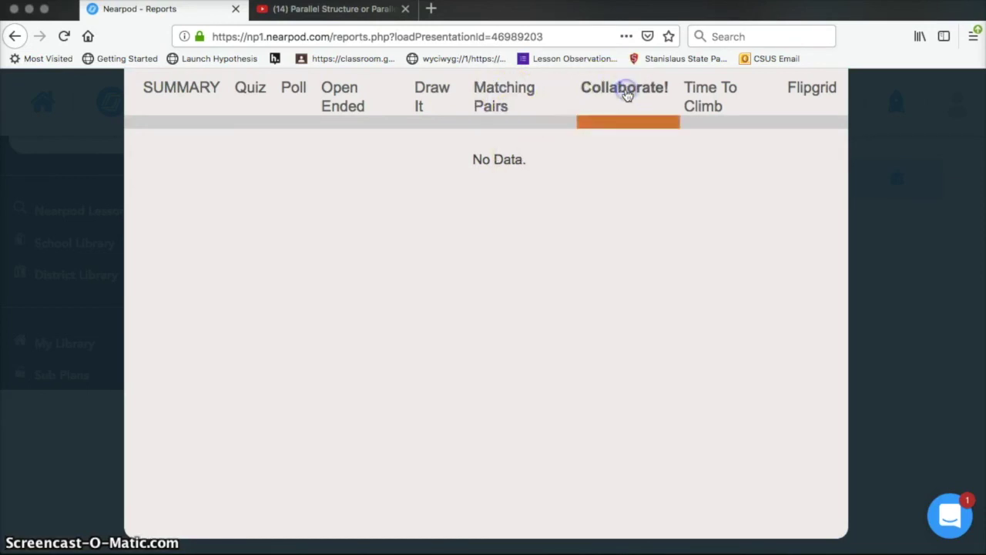
{"action": "left_click", "coordinate": [712, 98]}
{"action": "left_click", "coordinate": [803, 105]}
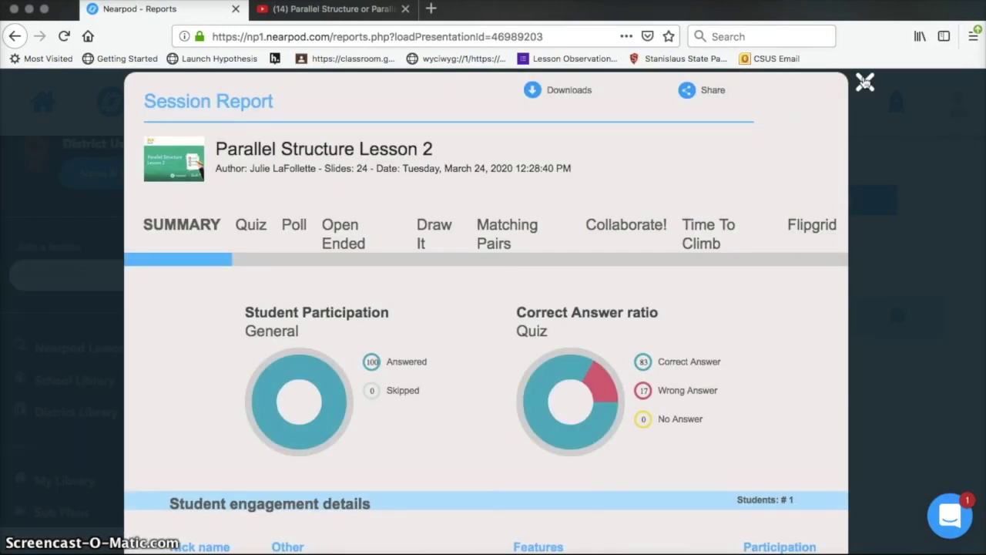
{"action": "left_click", "coordinate": [866, 82]}
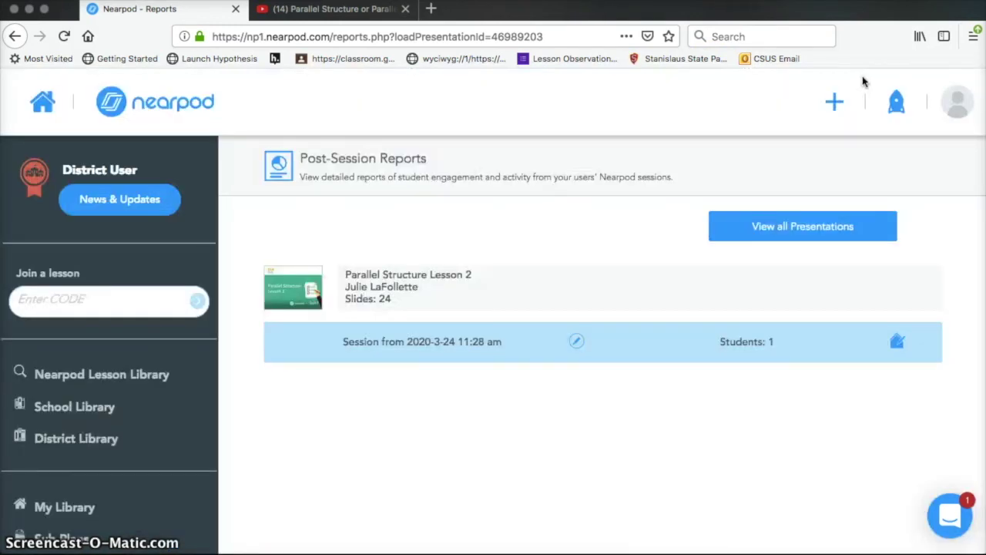